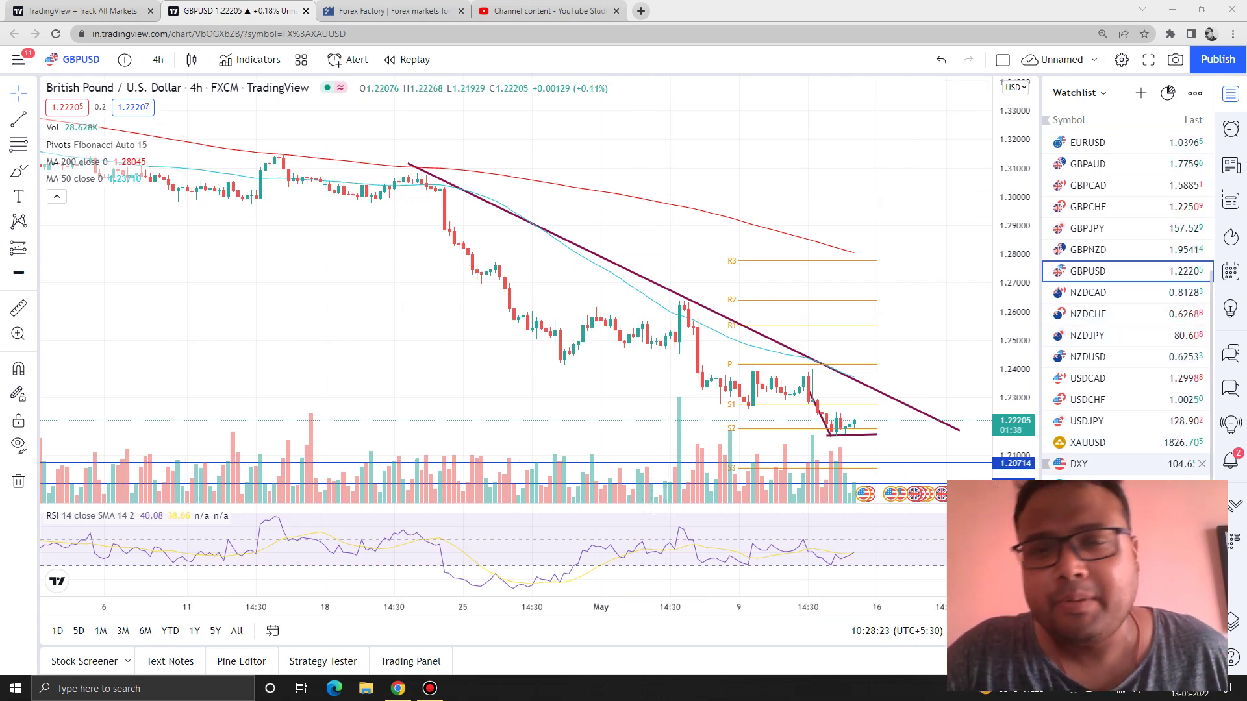
# - On the DXY chart, hand-draw a horizontal resistance line and a rising support line along the candles, and clear the drawings
pyautogui.click(1091, 464)
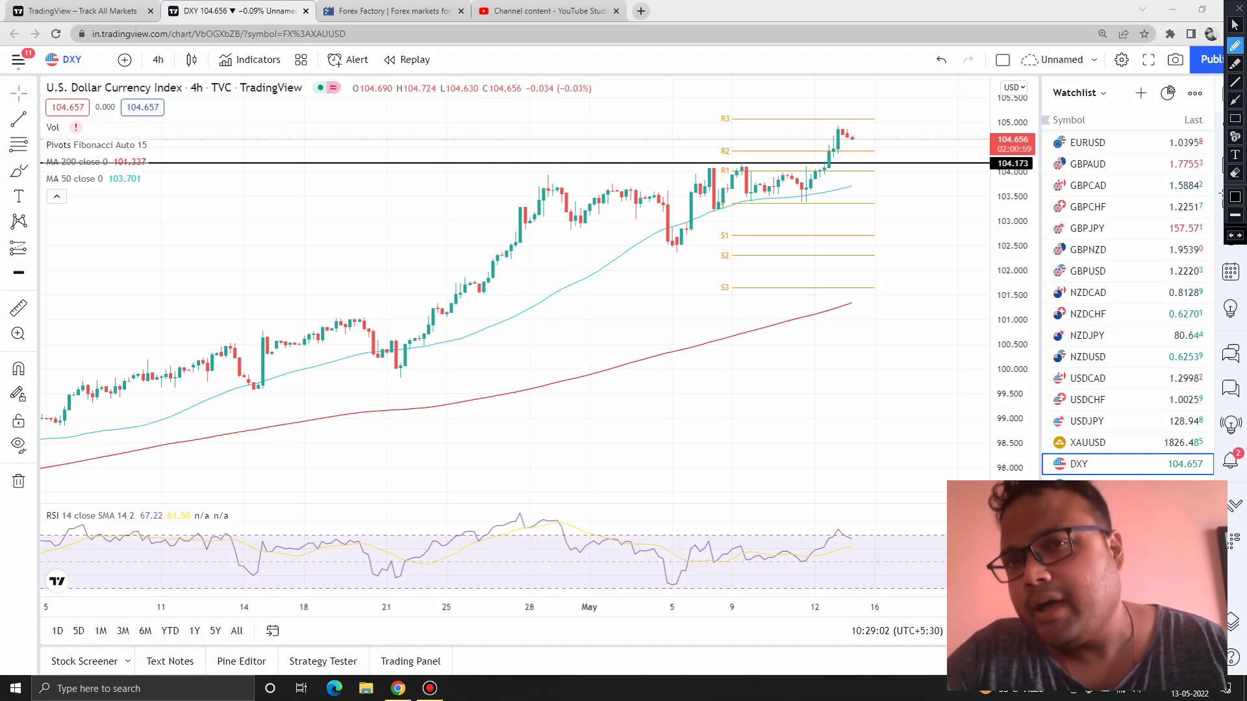
pyautogui.moveTo(524, 165); pyautogui.dragTo(816, 167)
pyautogui.moveTo(401, 369); pyautogui.dragTo(826, 175)
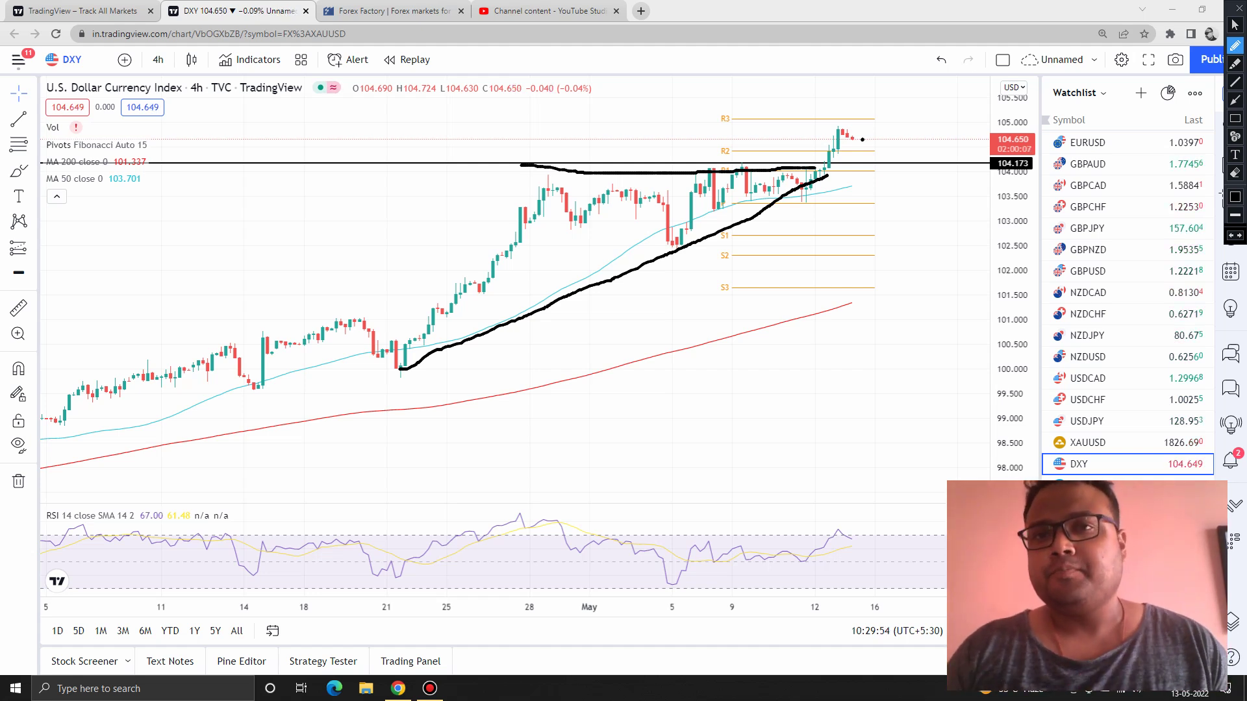
pyautogui.click(1235, 9)
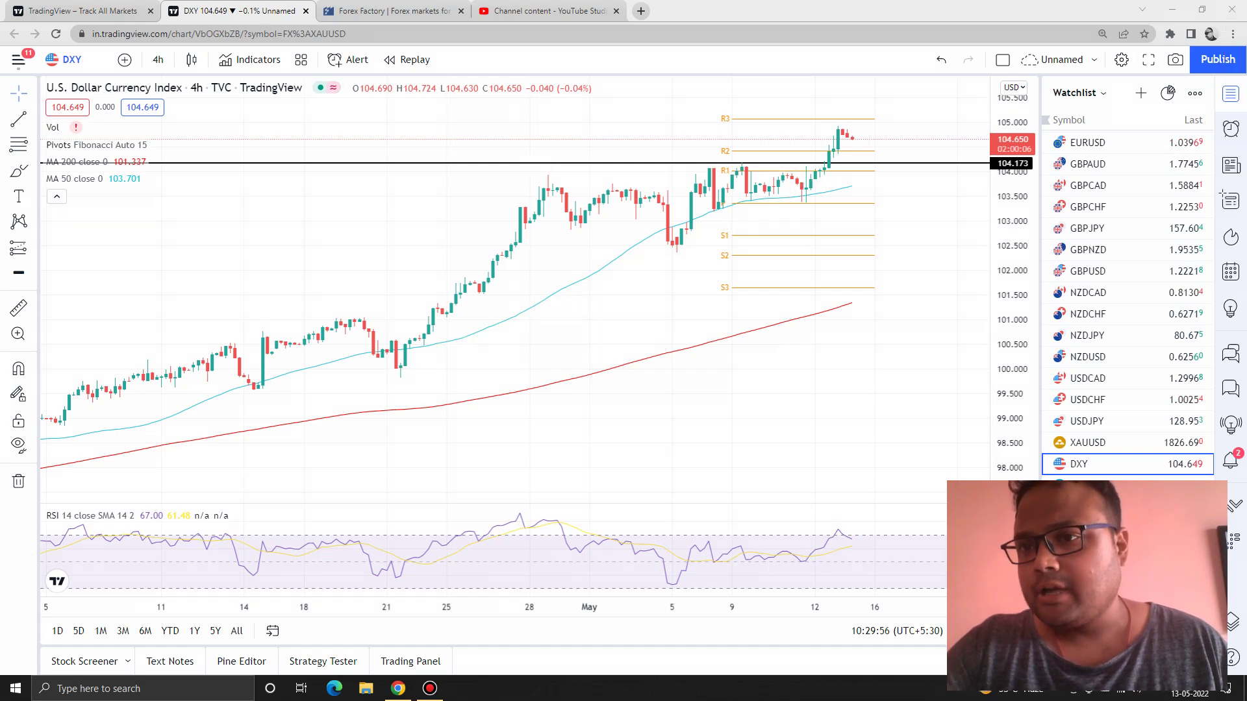
# - Open the GBPUSD 4-hour chart and examine the price action below the descending trendline
pyautogui.click(1104, 271)
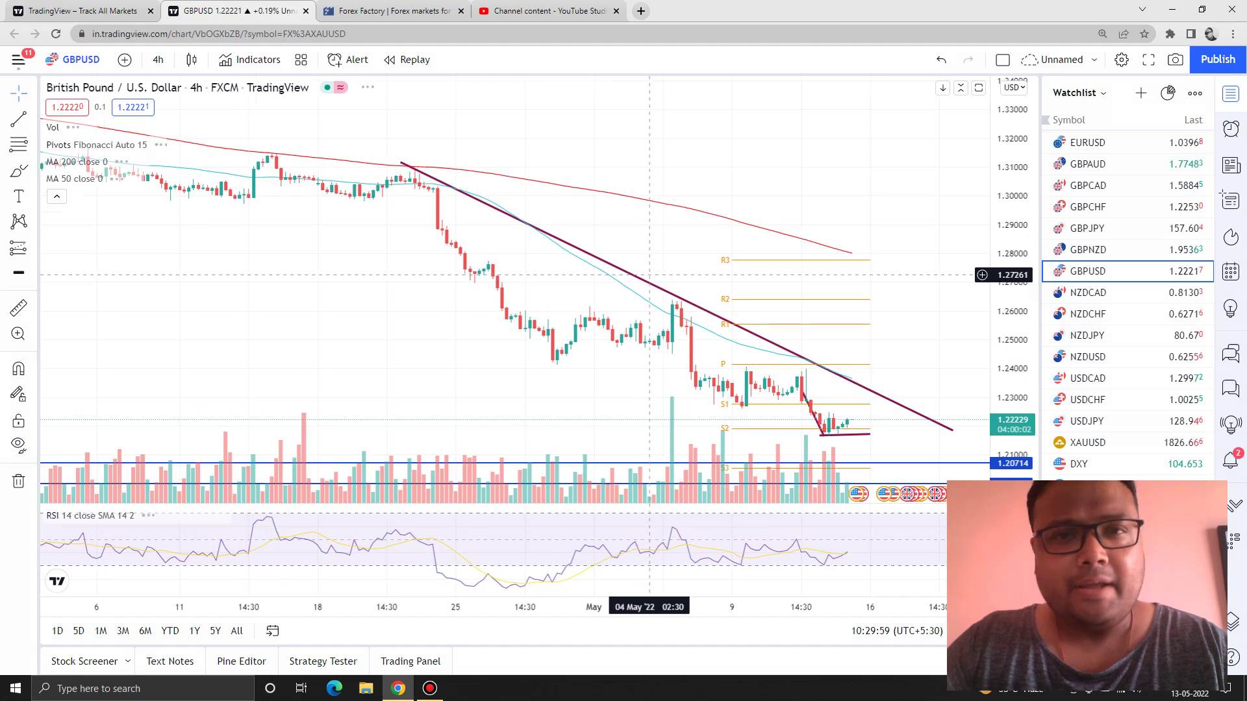
pyautogui.scroll(2, 639, 257)
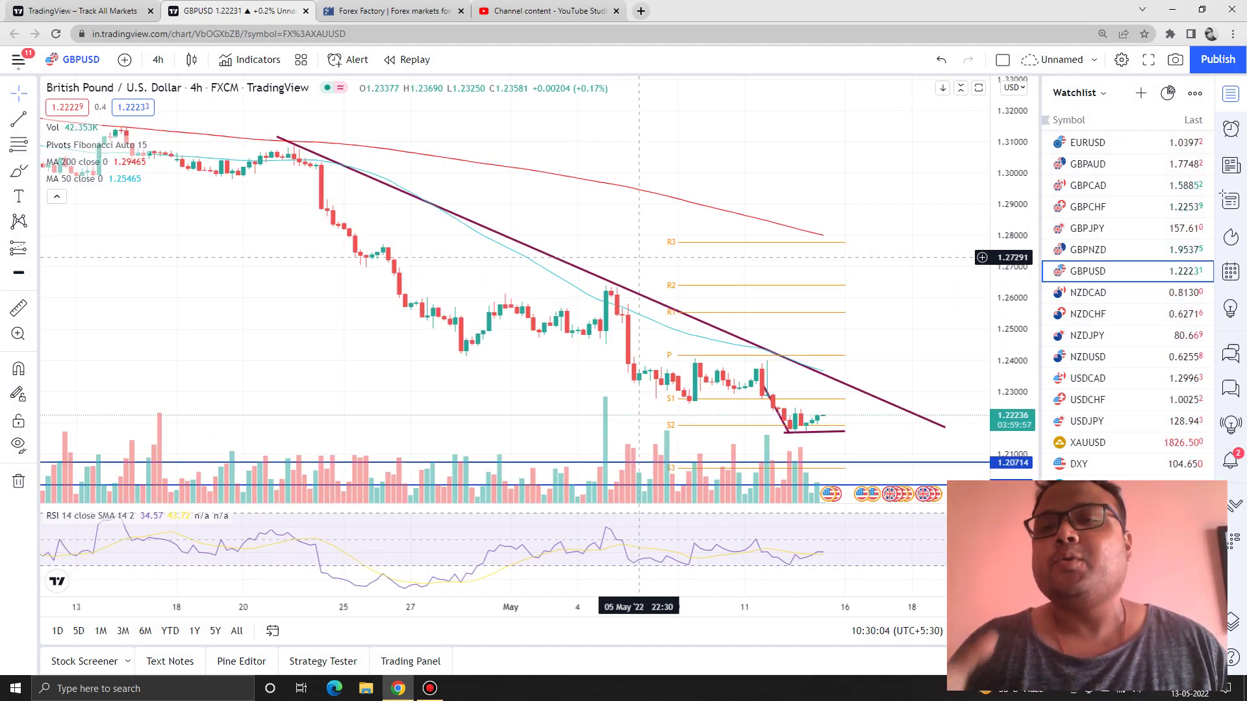
pyautogui.scroll(2, 811, 301)
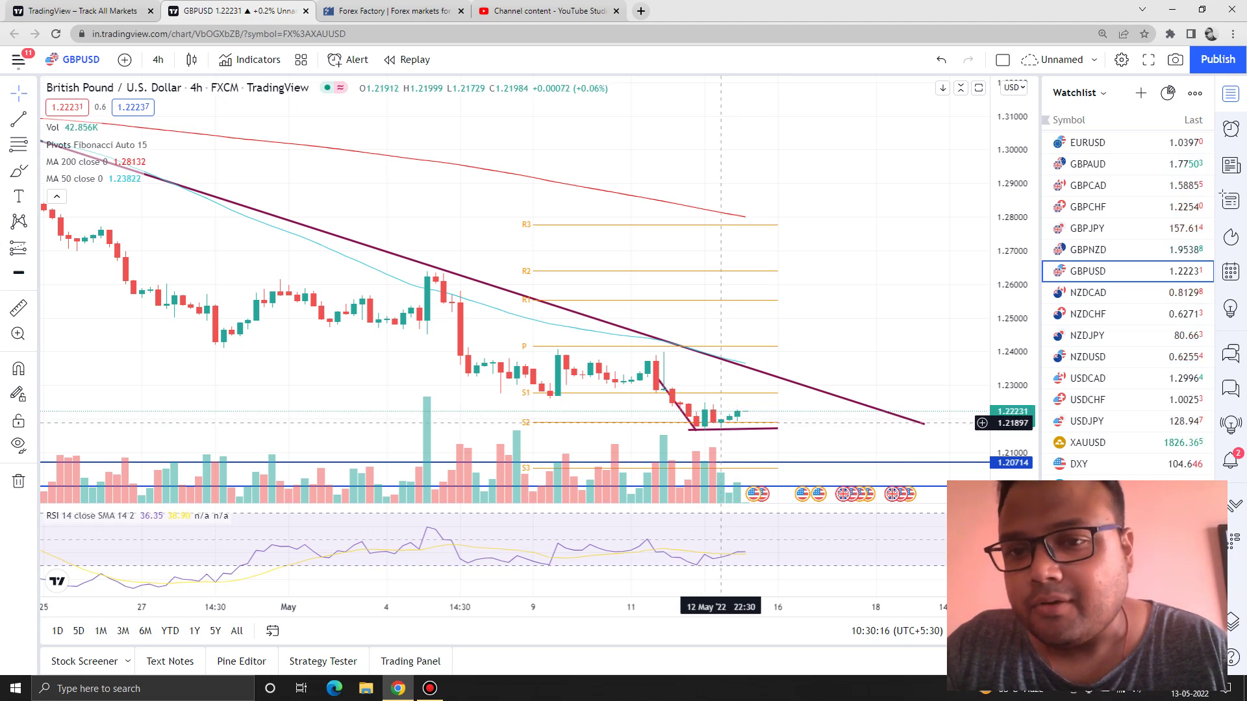
pyautogui.scroll(-2, 727, 419)
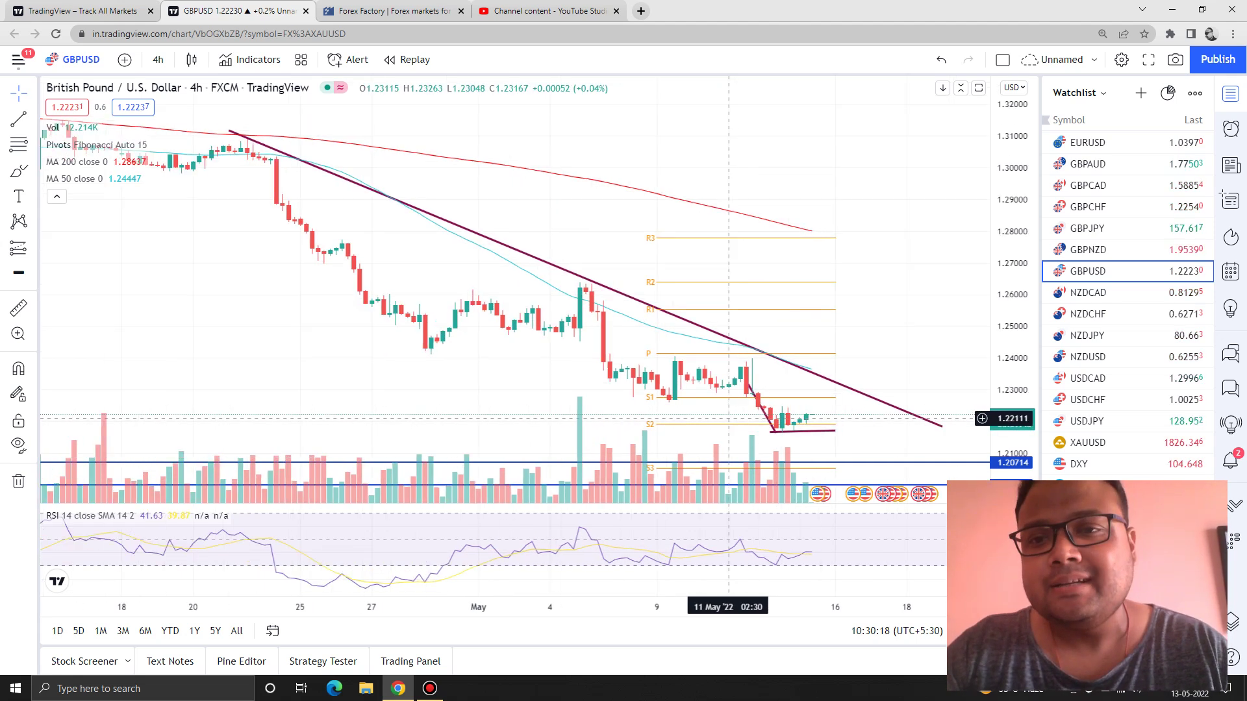
pyautogui.scroll(-2, 728, 419)
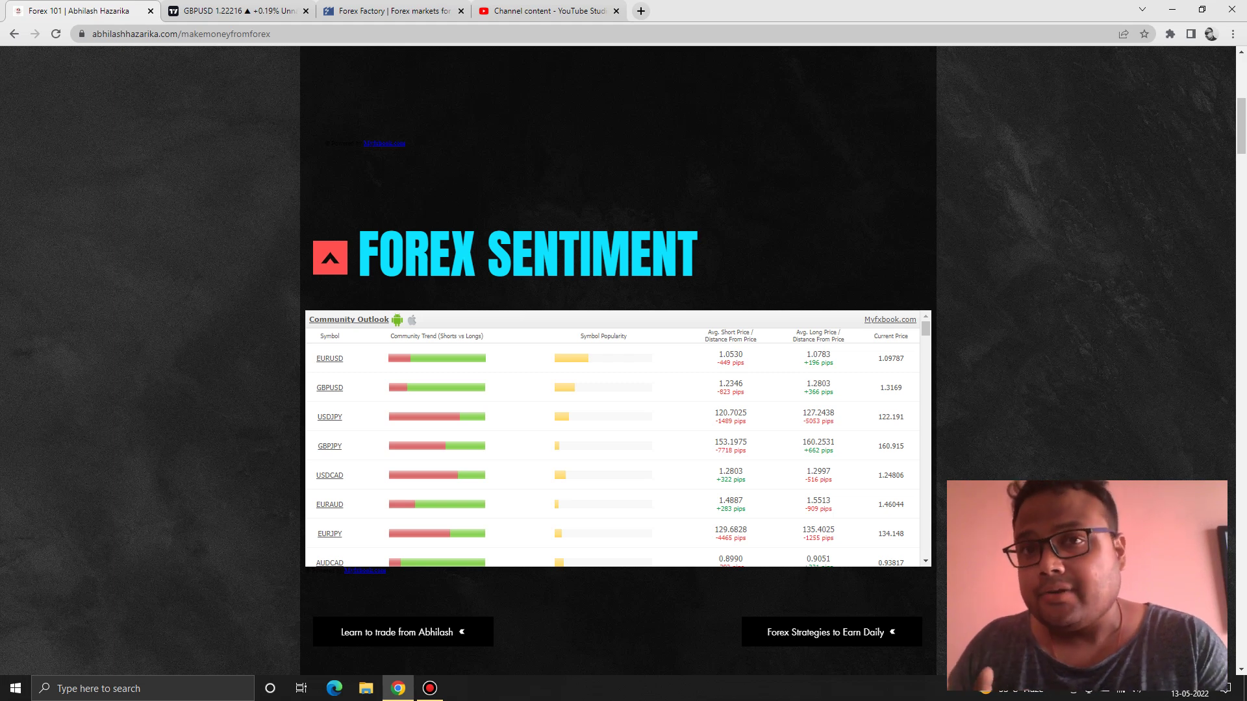
# - Check the community short and long percentages for GBPUSD and EURUSD in the Forex Sentiment table of the Forex 101 page
pyautogui.moveTo(399, 388)
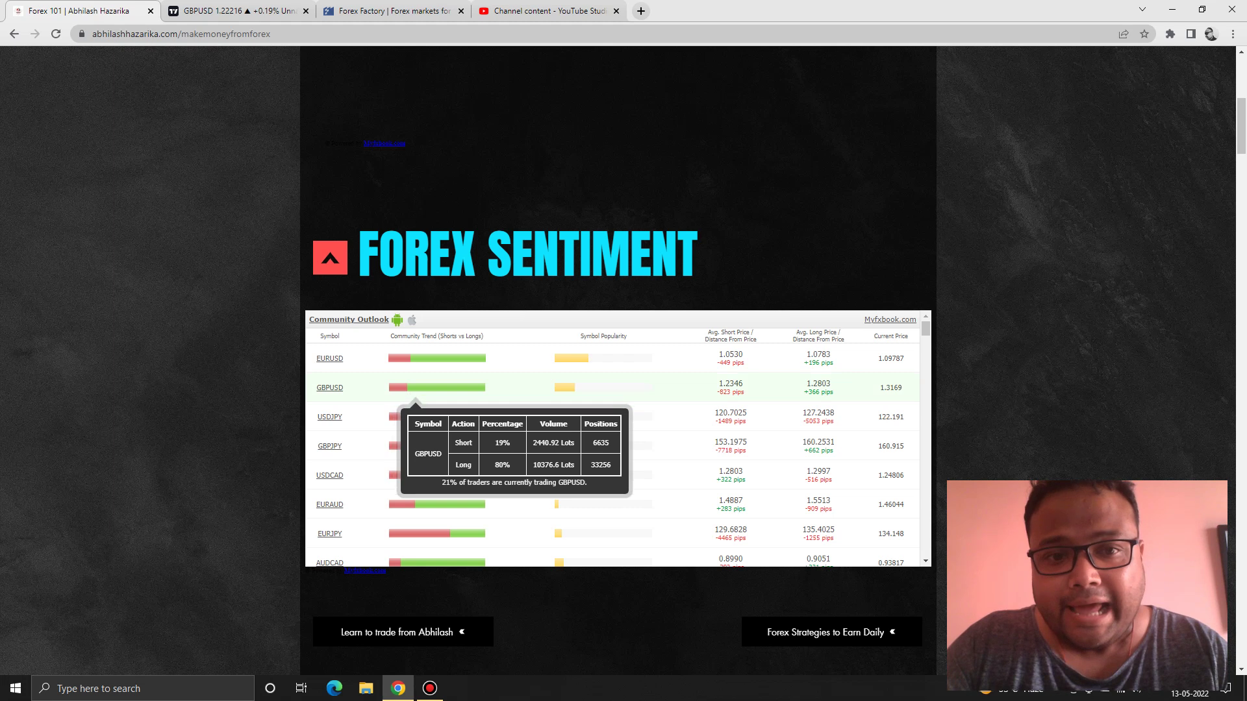
pyautogui.moveTo(399, 359)
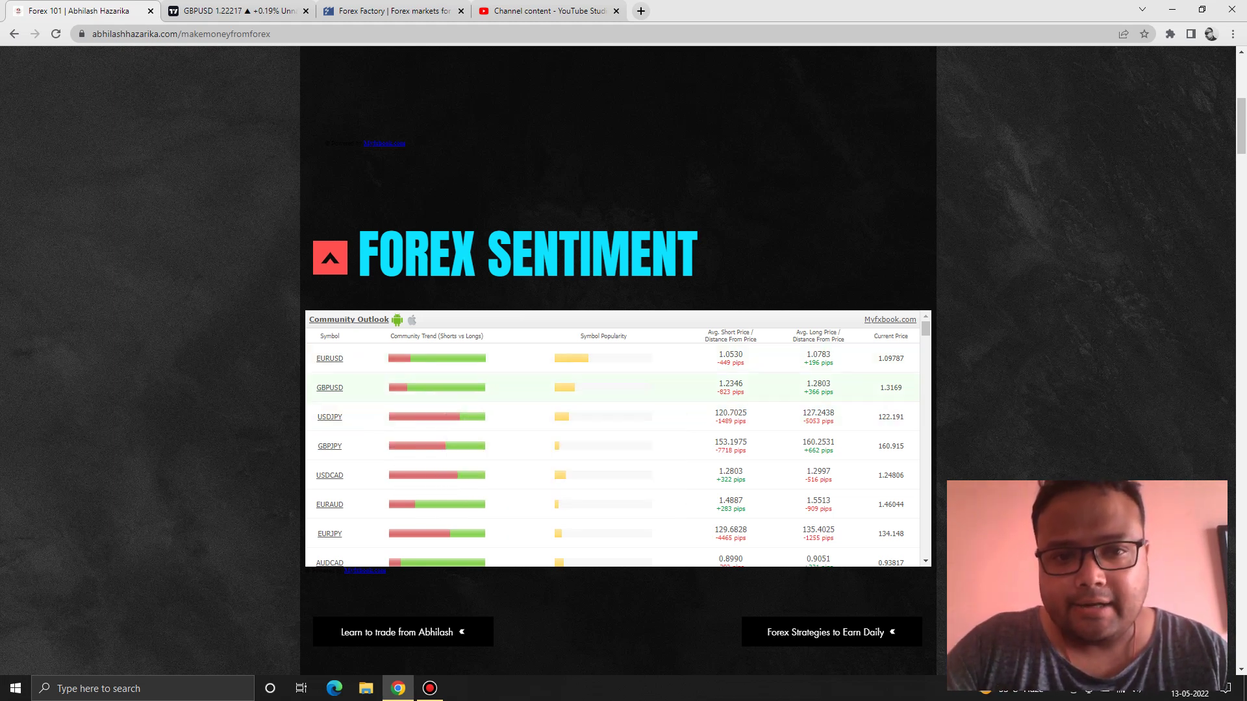
pyautogui.moveTo(465, 388)
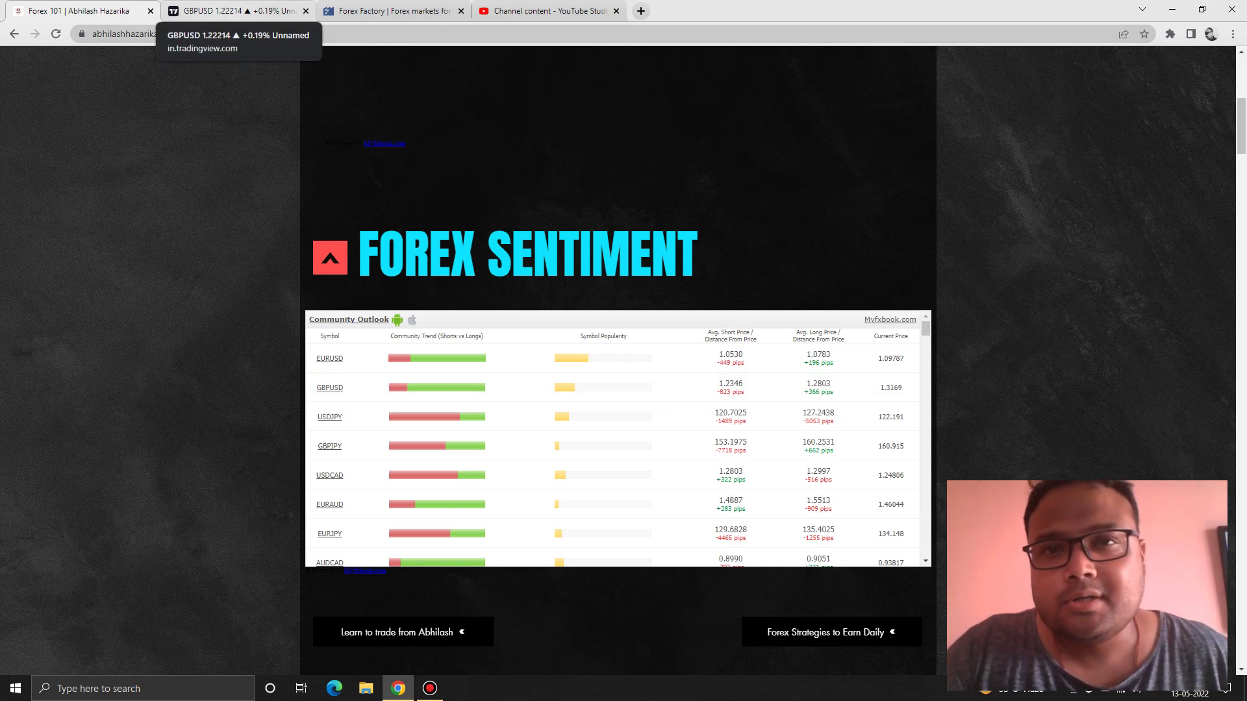
pyautogui.moveTo(330, 359)
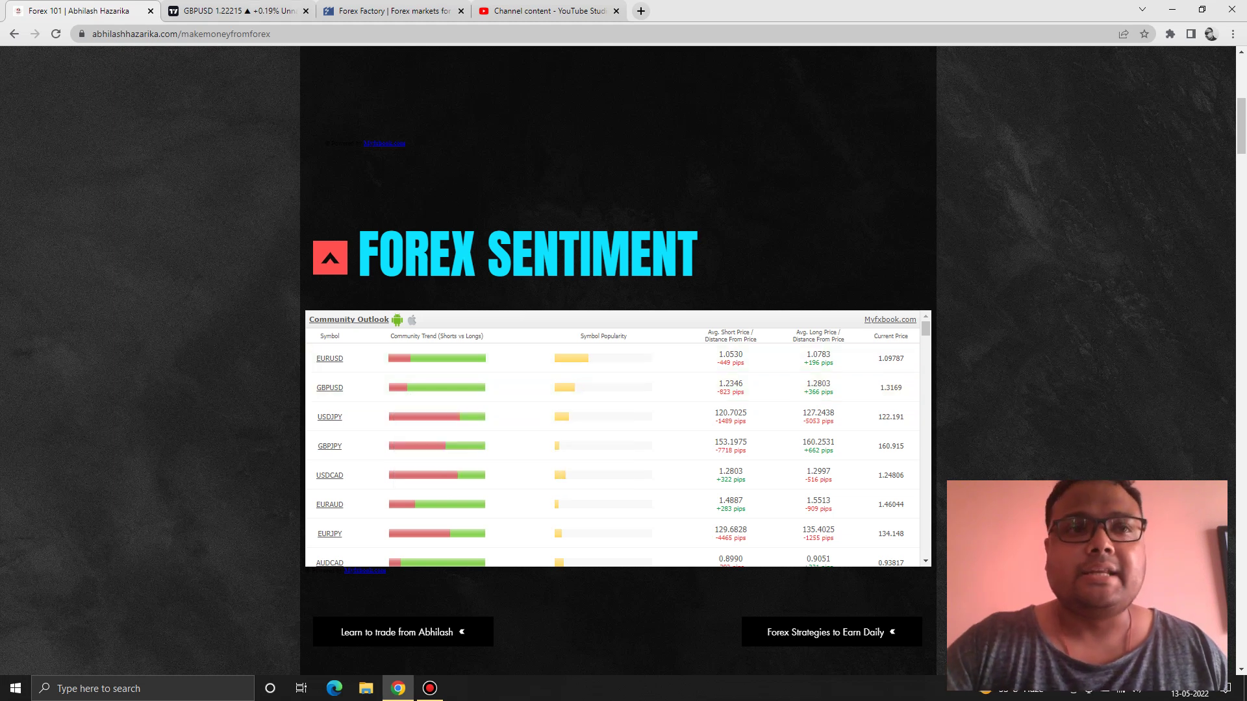
# - Return to the GBPUSD chart, mark the mid-April consolidation with a freehand line and handwrite "50 MA" above the candles
pyautogui.click(234, 11)
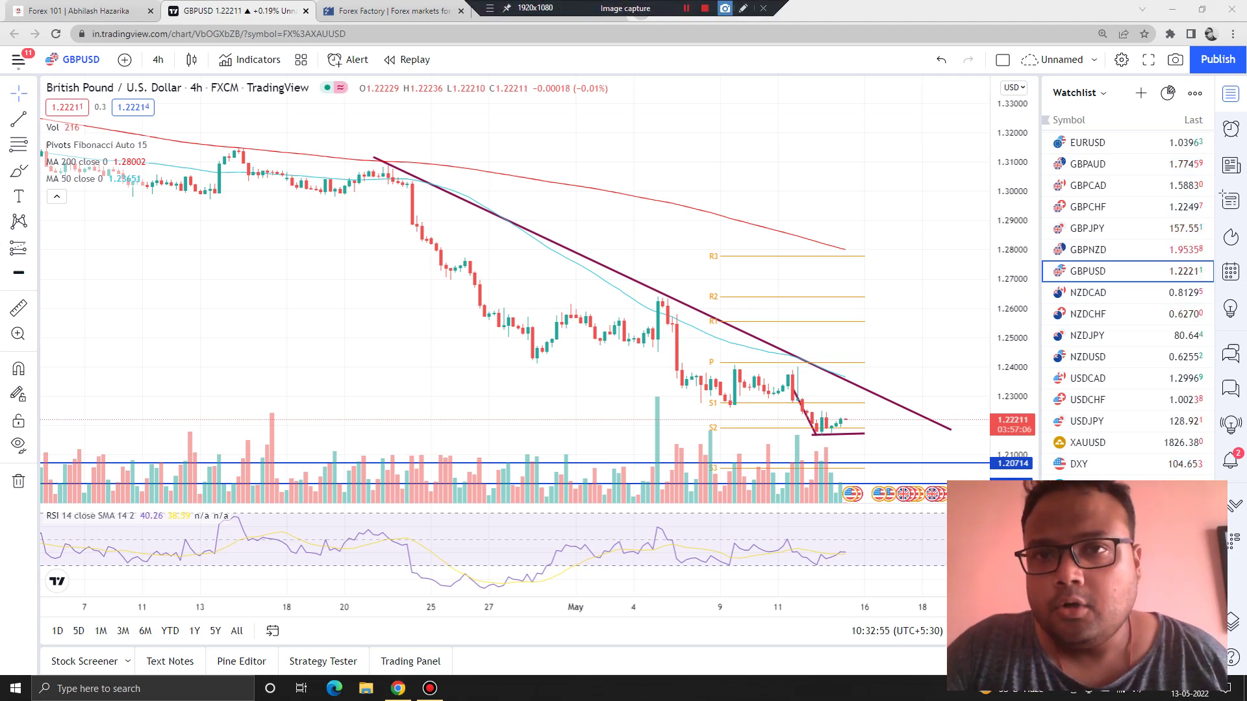
pyautogui.click(743, 8)
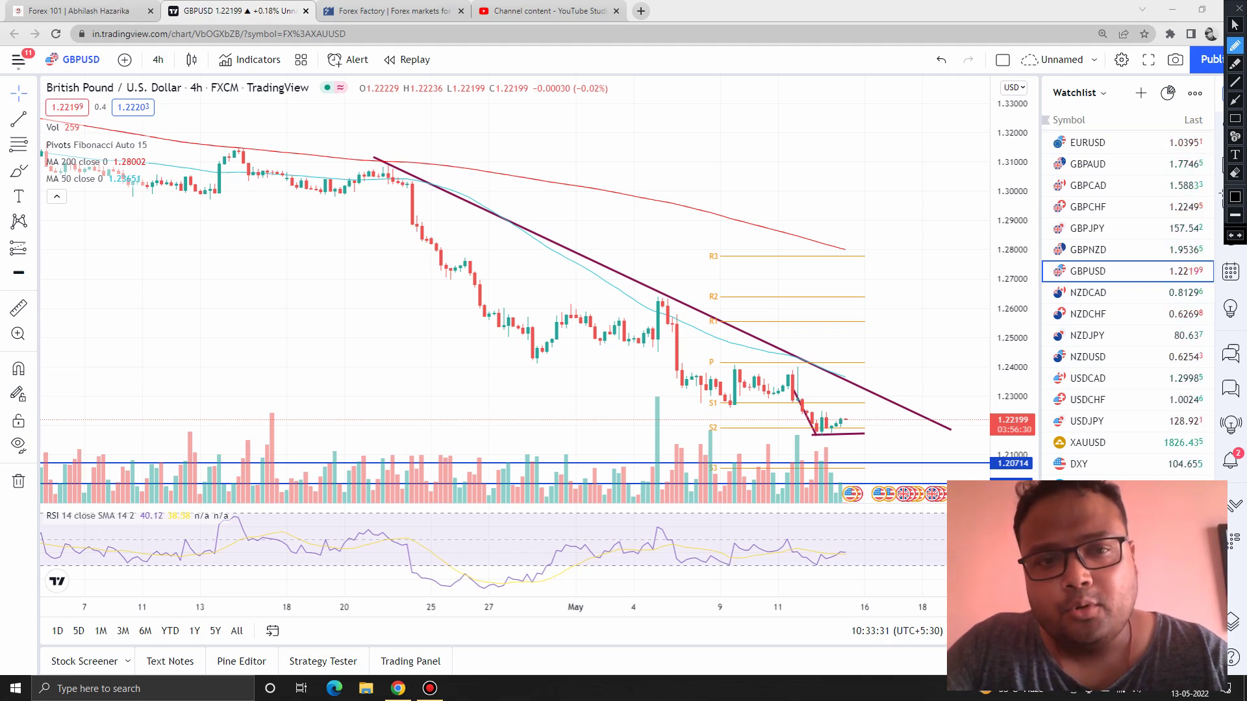
pyautogui.moveTo(218, 170); pyautogui.dragTo(347, 172)
pyautogui.moveTo(563, 112); pyautogui.dragTo(717, 111)
pyautogui.moveTo(565, 117); pyautogui.dragTo(610, 169)
pyautogui.moveTo(717, 122); pyautogui.dragTo(860, 135)
pyautogui.moveTo(836, 128); pyautogui.dragTo(848, 128)
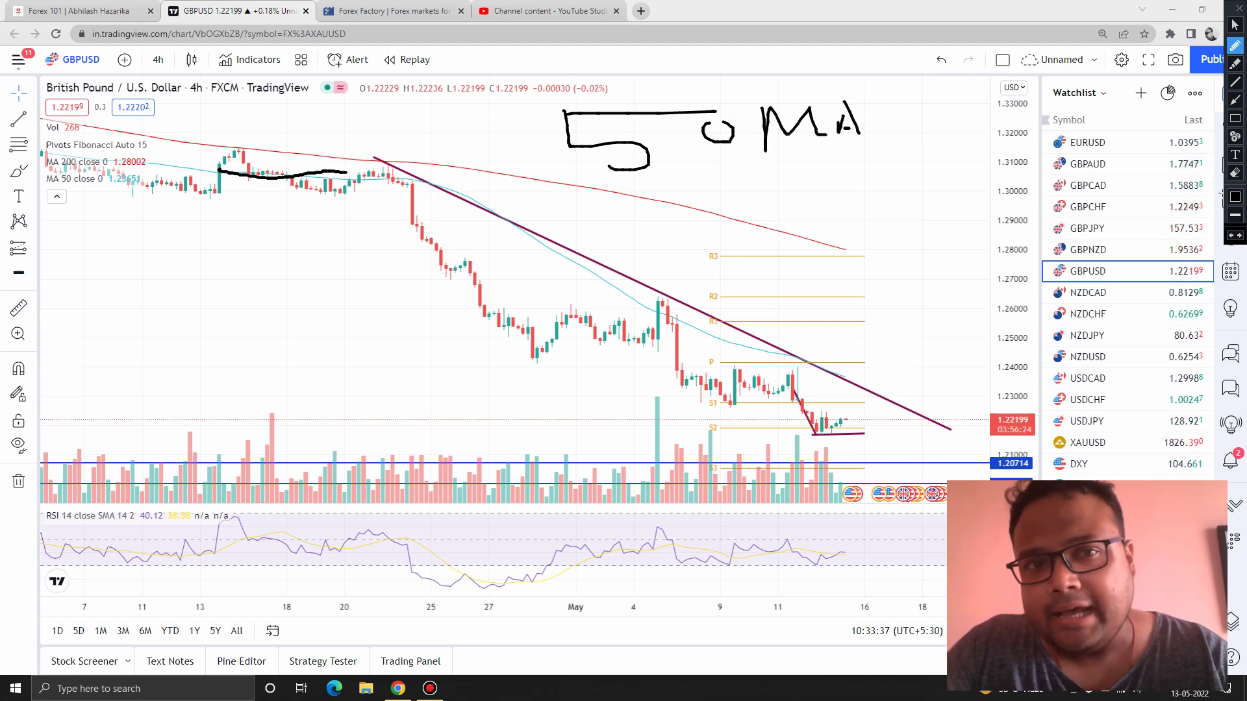
# - Trace the descending trendline freehand and circle the area around its lower end
pyautogui.moveTo(395, 154)
pyautogui.mouseDown()
pyautogui.moveTo(385, 164)
pyautogui.moveTo(707, 308)
pyautogui.mouseUp()
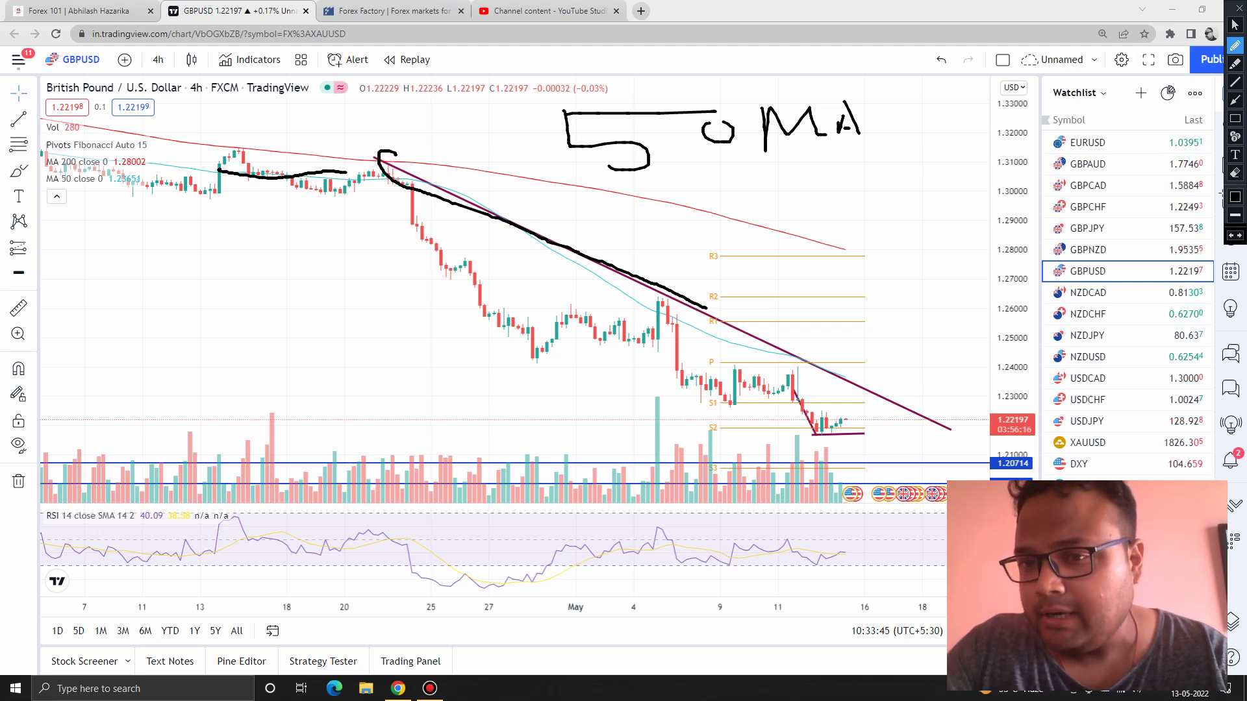
pyautogui.moveTo(853, 411)
pyautogui.mouseDown()
pyautogui.moveTo(835, 391)
pyautogui.moveTo(924, 423)
pyautogui.mouseUp()
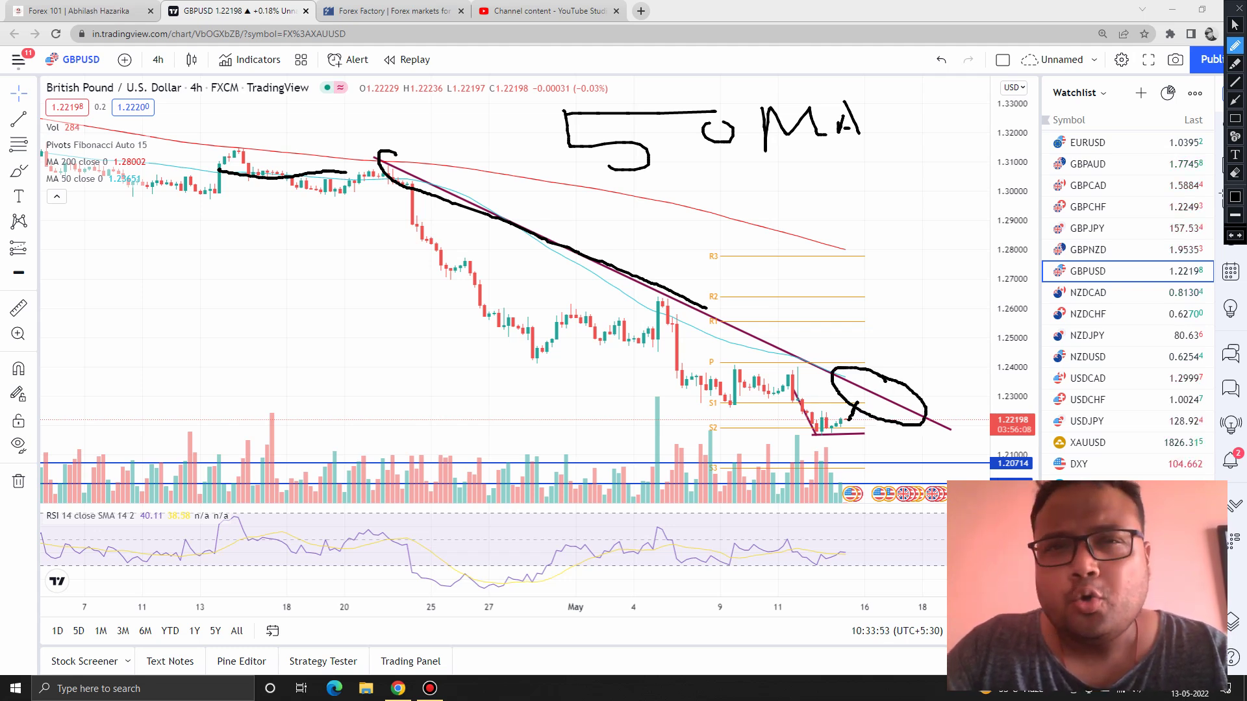
# - Handwrite two price levels above the circled area, one in the 1.22 range and one at 1.2300, and clear the annotations
pyautogui.click(936, 276)
pyautogui.moveTo(909, 247)
pyautogui.mouseDown()
pyautogui.moveTo(918, 286)
pyautogui.moveTo(1010, 263)
pyautogui.mouseUp()
pyautogui.moveTo(1026, 231)
pyautogui.mouseDown()
pyautogui.moveTo(1034, 258)
pyautogui.moveTo(1071, 235)
pyautogui.moveTo(1052, 243)
pyautogui.mouseUp()
pyautogui.click(976, 317)
pyautogui.moveTo(943, 304)
pyautogui.mouseDown()
pyautogui.moveTo(953, 328)
pyautogui.moveTo(1037, 313)
pyautogui.mouseUp()
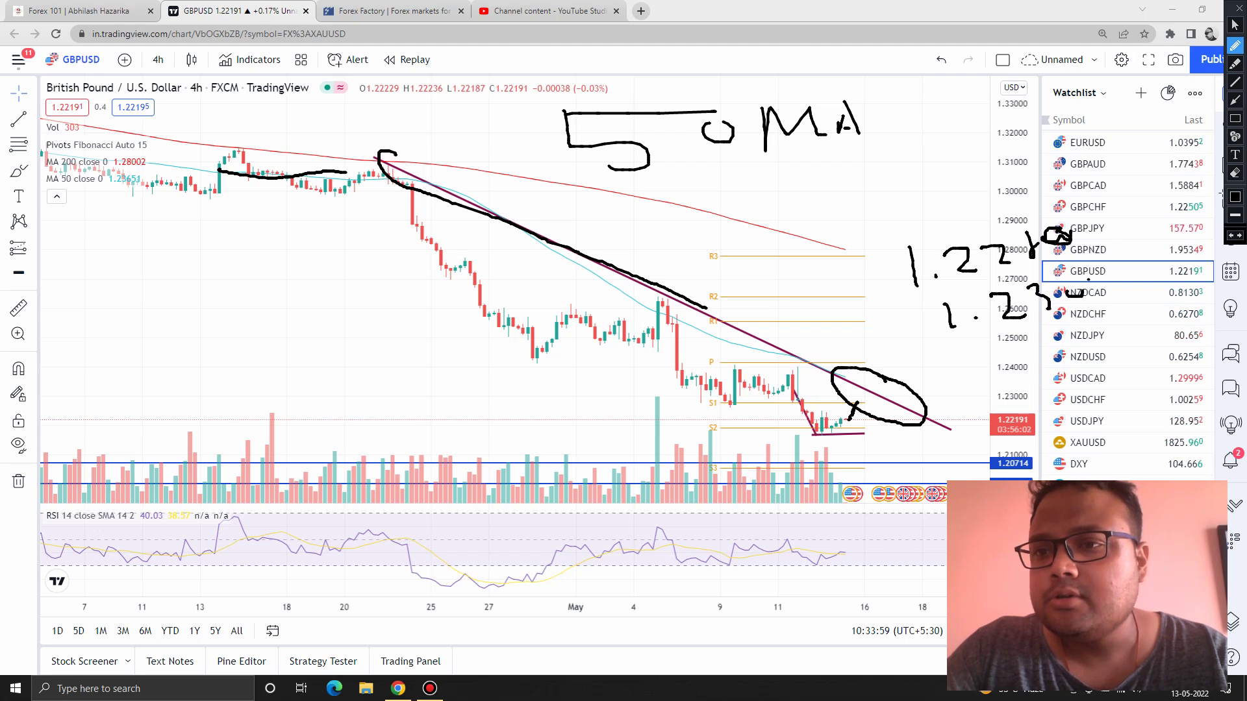
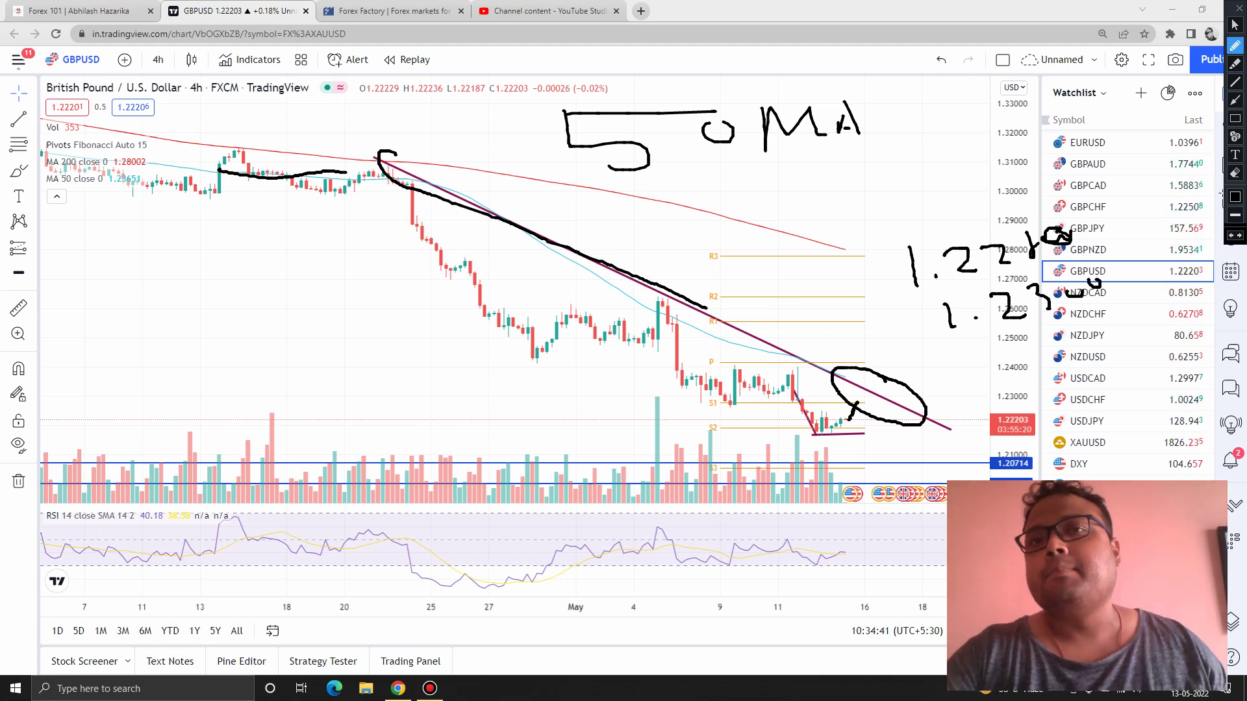
pyautogui.press('Escape')
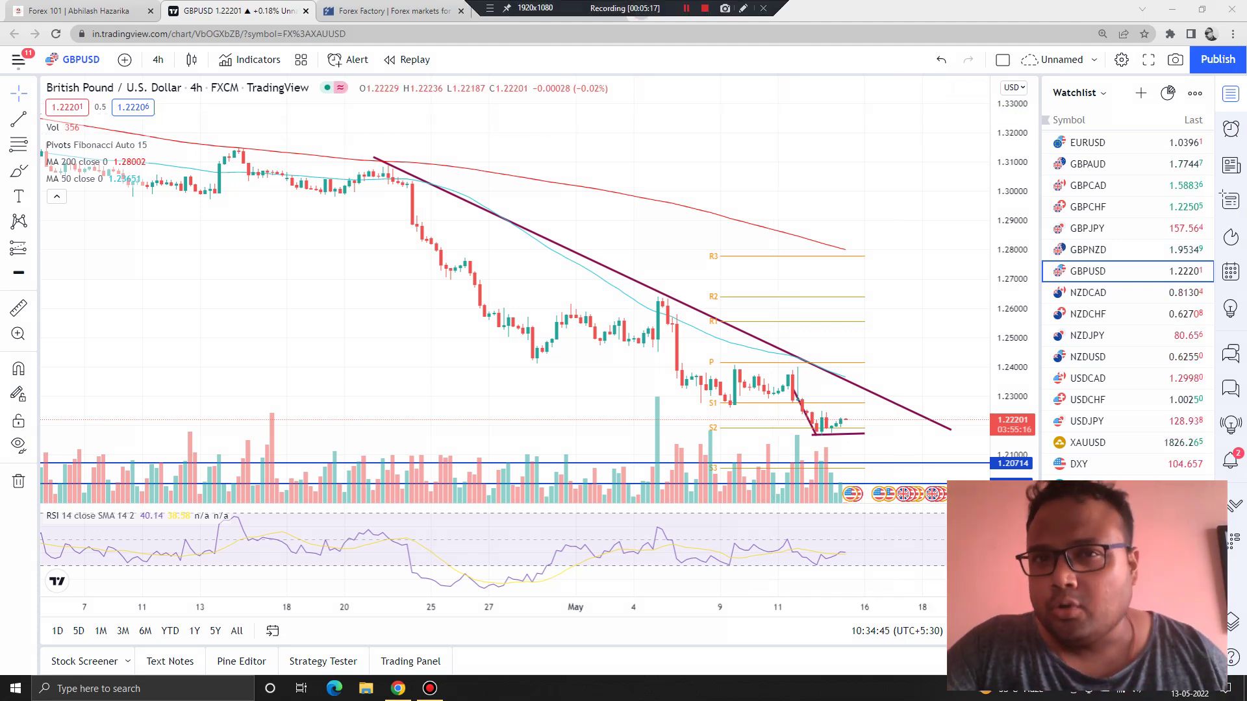
# - Mark the recent-low support beneath the latest candles with a freehand horizontal line, and clear the annotations
pyautogui.click(742, 7)
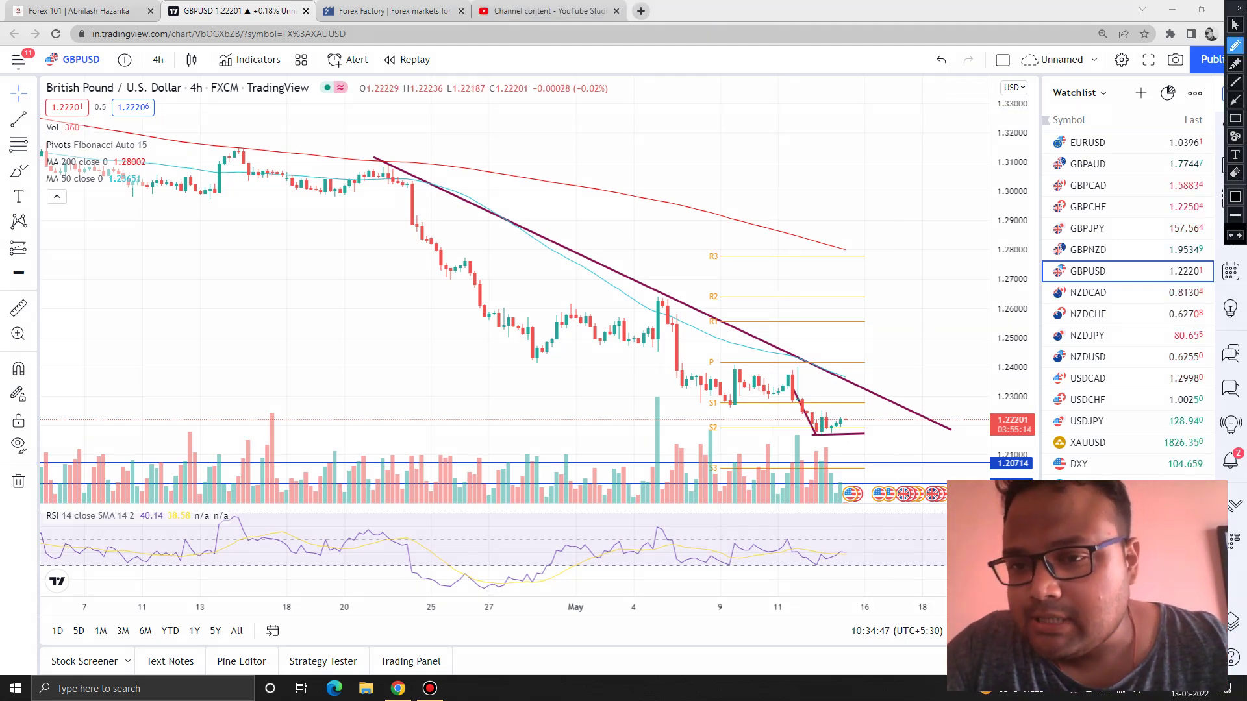
pyautogui.moveTo(809, 435); pyautogui.dragTo(839, 436)
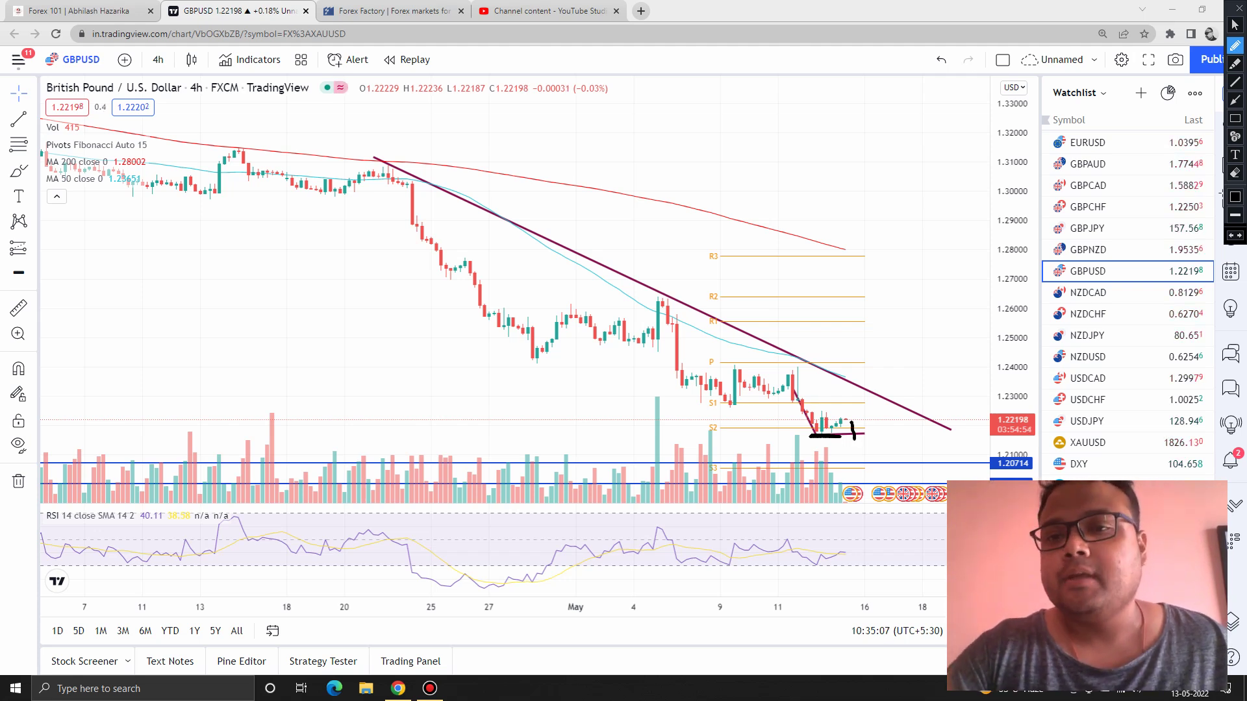
pyautogui.moveTo(810, 436); pyautogui.dragTo(794, 436)
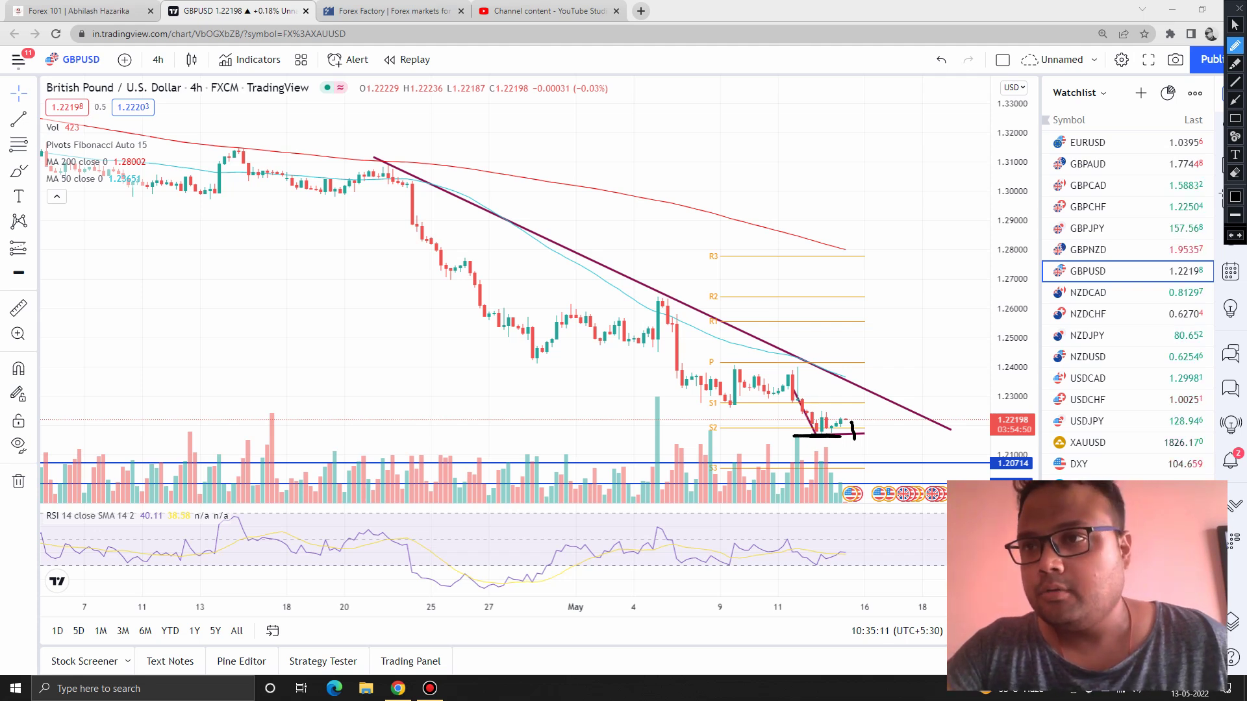
pyautogui.click(1238, 8)
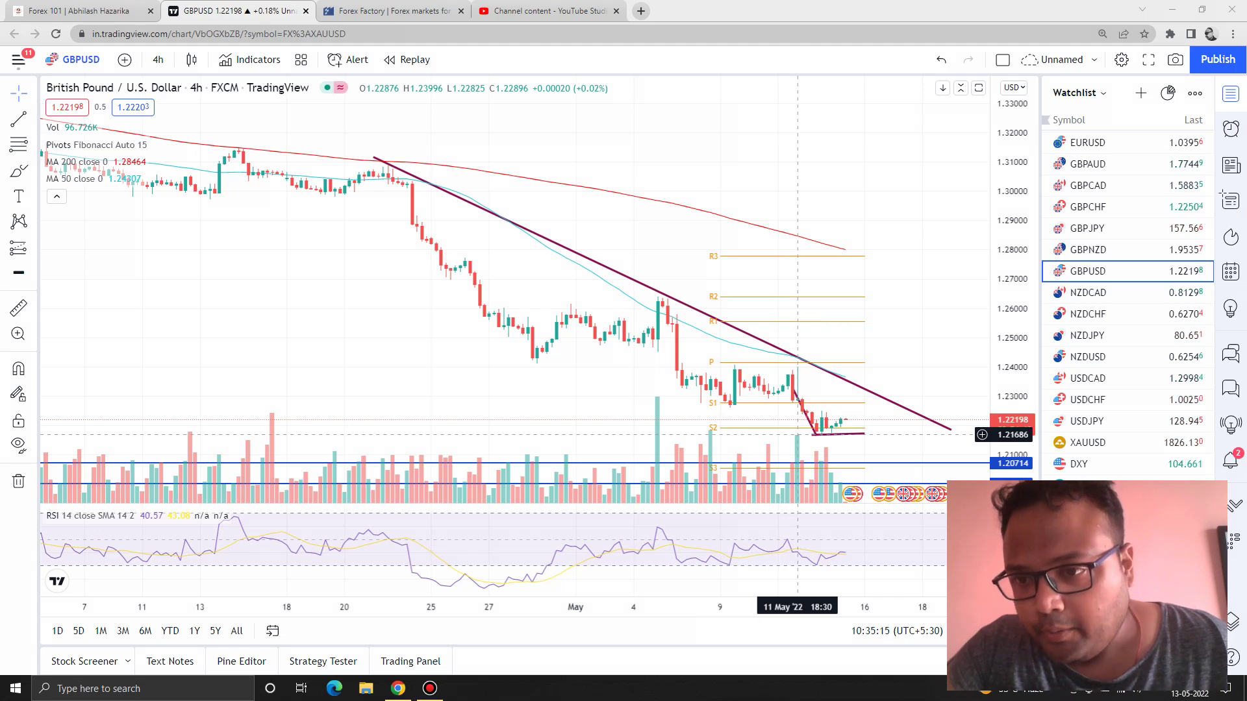
# - Handwrite the price levels 1.2160 and 1.2150 above the candles and circle them
pyautogui.moveTo(627, 8)
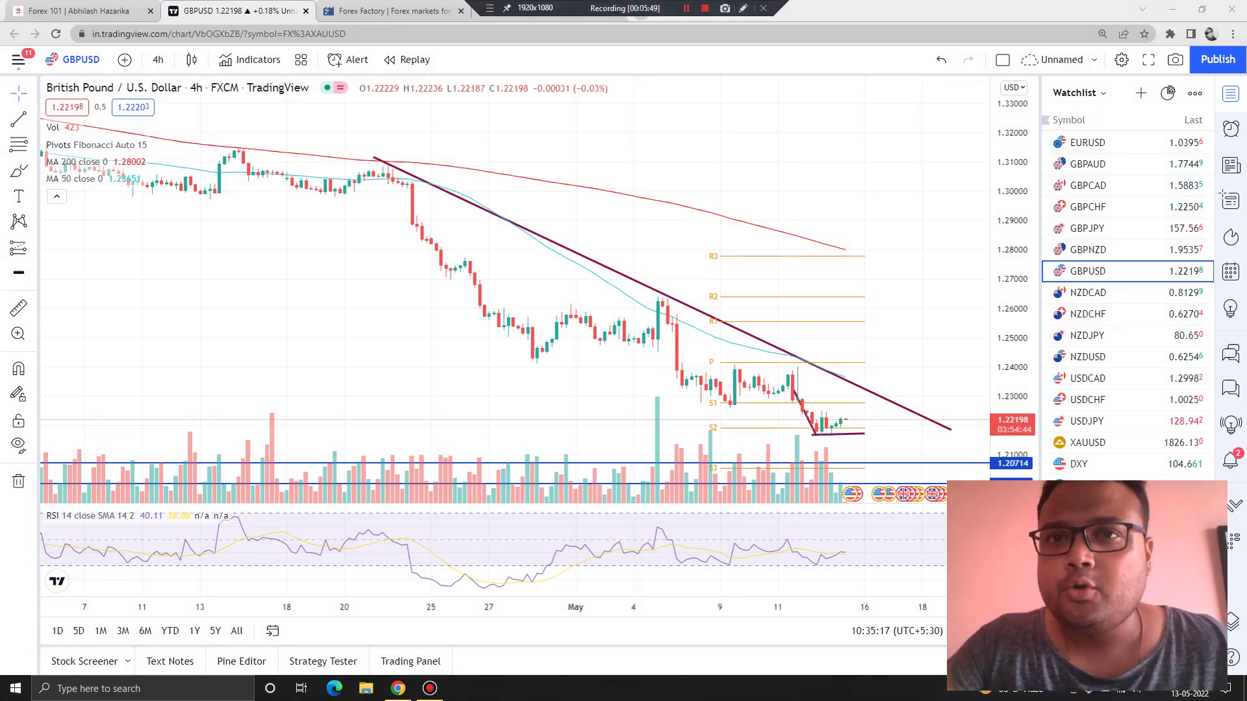
pyautogui.click(742, 8)
pyautogui.moveTo(729, 88)
pyautogui.mouseDown()
pyautogui.moveTo(733, 128)
pyautogui.moveTo(805, 125)
pyautogui.mouseUp()
pyautogui.click(751, 122)
pyautogui.moveTo(842, 73); pyautogui.dragTo(836, 103)
pyautogui.moveTo(884, 63); pyautogui.dragTo(870, 93)
pyautogui.moveTo(795, 176); pyautogui.dragTo(805, 174)
pyautogui.moveTo(816, 155)
pyautogui.mouseDown()
pyautogui.moveTo(855, 170)
pyautogui.moveTo(885, 139)
pyautogui.moveTo(910, 171)
pyautogui.mouseUp()
pyautogui.moveTo(932, 150); pyautogui.dragTo(934, 169)
pyautogui.moveTo(915, 59)
pyautogui.mouseDown()
pyautogui.moveTo(808, 13)
pyautogui.moveTo(838, 257)
pyautogui.moveTo(908, 62)
pyautogui.mouseUp()
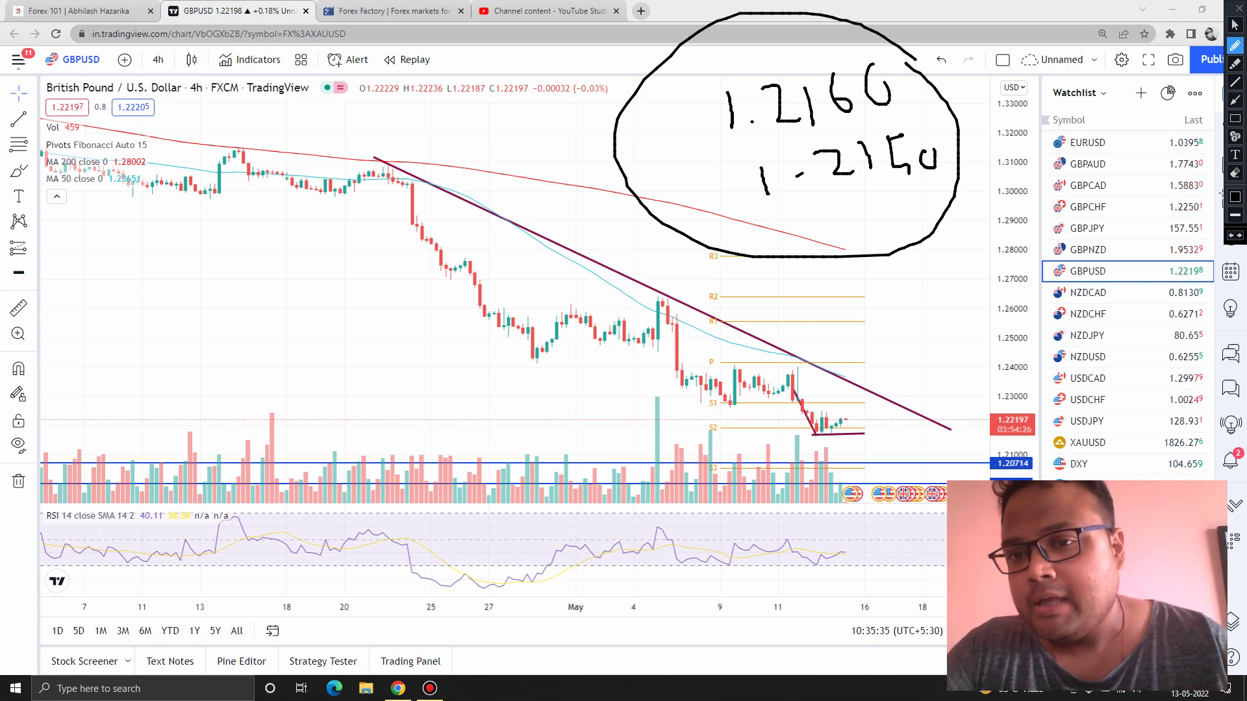
# - Handwrite 1.2070 over the chart, underline the 1.20714 support line below the latest candles, and clear the annotations
pyautogui.moveTo(227, 329); pyautogui.dragTo(238, 346)
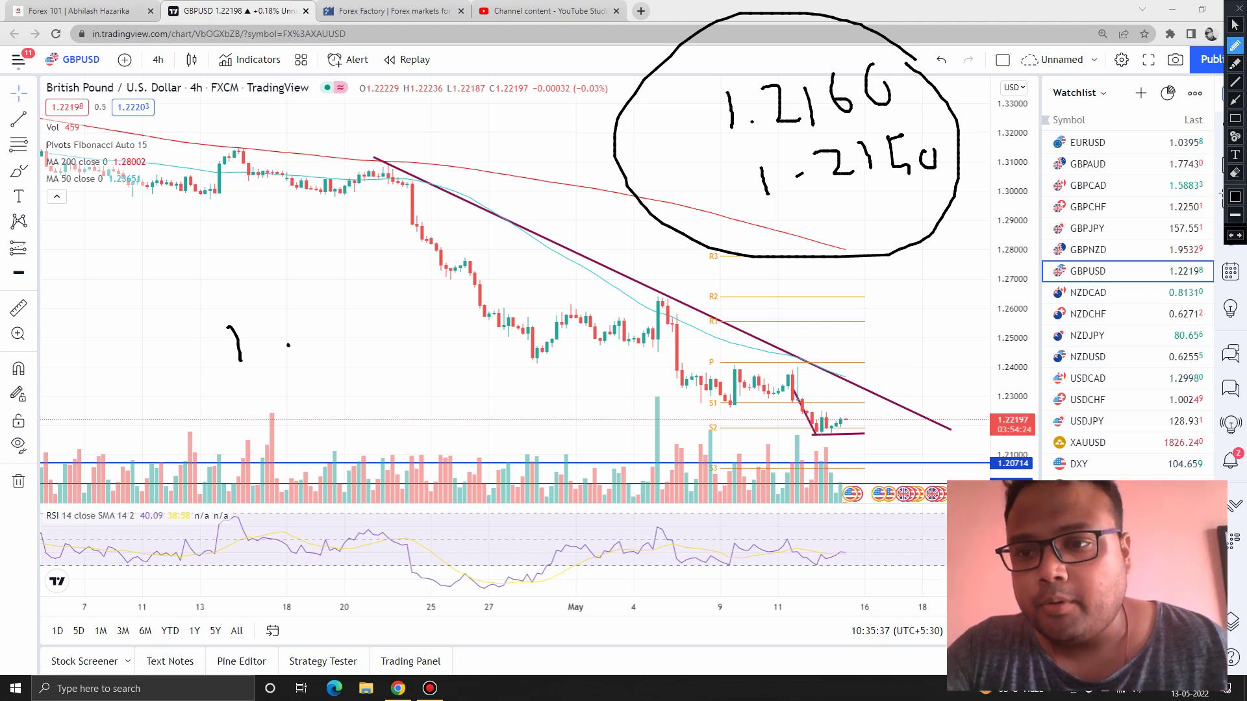
pyautogui.moveTo(327, 303); pyautogui.dragTo(388, 353)
pyautogui.moveTo(407, 307)
pyautogui.mouseDown()
pyautogui.moveTo(395, 310)
pyautogui.moveTo(408, 305)
pyautogui.mouseUp()
pyautogui.moveTo(414, 294)
pyautogui.mouseDown()
pyautogui.moveTo(457, 293)
pyautogui.moveTo(471, 351)
pyautogui.mouseUp()
pyautogui.moveTo(513, 286); pyautogui.dragTo(514, 327)
pyautogui.moveTo(817, 462); pyautogui.dragTo(841, 460)
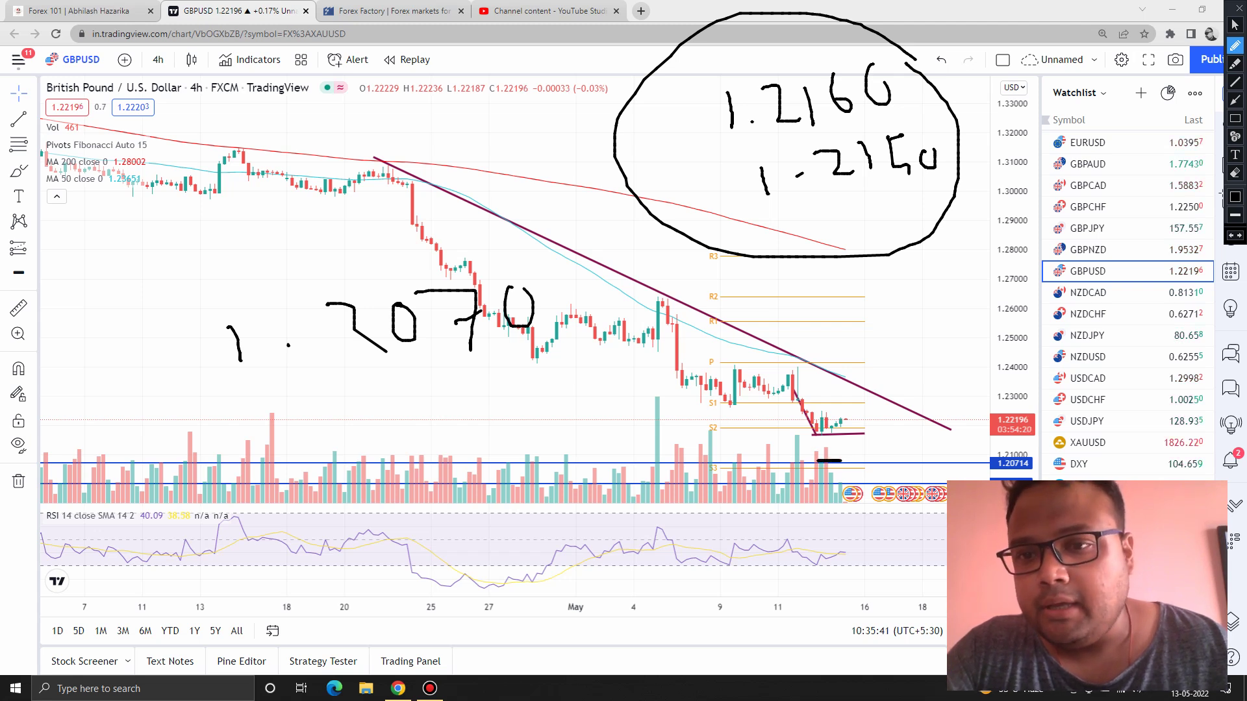
pyautogui.hotkey('ctrl', 'shift', 'h')
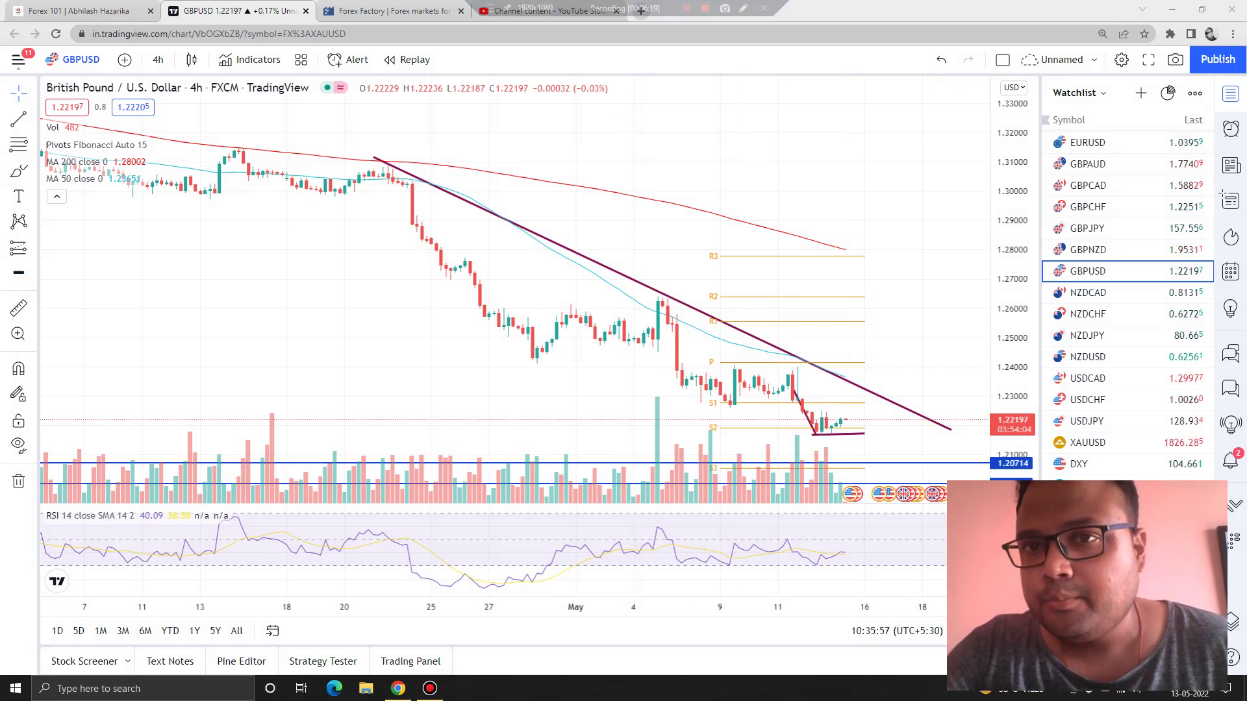
# - Circle the zone around the two blue support lines and handwrite the levels 1.2070 and 1.2000 above the candles
pyautogui.hotkey('ctrl', 'shift', 'h')
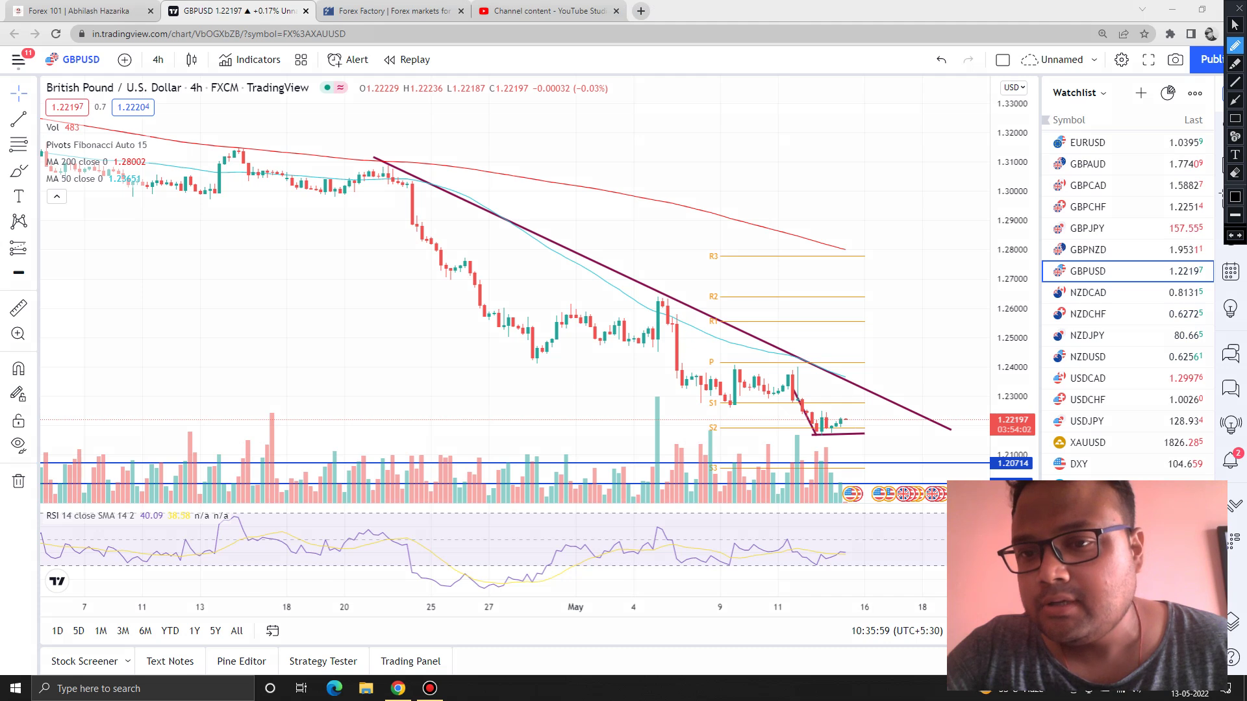
pyautogui.moveTo(891, 452)
pyautogui.mouseDown()
pyautogui.moveTo(830, 449)
pyautogui.moveTo(804, 485)
pyautogui.moveTo(914, 495)
pyautogui.moveTo(869, 449)
pyautogui.mouseUp()
pyautogui.moveTo(836, 200); pyautogui.dragTo(837, 228)
pyautogui.click(864, 228)
pyautogui.moveTo(869, 185); pyautogui.dragTo(912, 207)
pyautogui.moveTo(916, 170)
pyautogui.mouseDown()
pyautogui.moveTo(913, 194)
pyautogui.moveTo(954, 188)
pyautogui.moveTo(984, 154)
pyautogui.mouseUp()
pyautogui.moveTo(895, 257); pyautogui.dragTo(903, 302)
pyautogui.click(929, 286)
pyautogui.moveTo(941, 255); pyautogui.dragTo(967, 281)
pyautogui.moveTo(977, 248)
pyautogui.mouseDown()
pyautogui.moveTo(965, 267)
pyautogui.moveTo(1006, 228)
pyautogui.moveTo(1042, 247)
pyautogui.mouseUp()
# - Draw several loops around the handwritten levels with an arrow pointing at them, and clear the annotations
pyautogui.moveTo(1022, 110)
pyautogui.mouseDown()
pyautogui.moveTo(948, 99)
pyautogui.moveTo(815, 322)
pyautogui.moveTo(1068, 289)
pyautogui.moveTo(1000, 105)
pyautogui.mouseUp()
pyautogui.moveTo(663, 247)
pyautogui.mouseDown()
pyautogui.moveTo(758, 229)
pyautogui.moveTo(731, 351)
pyautogui.mouseUp()
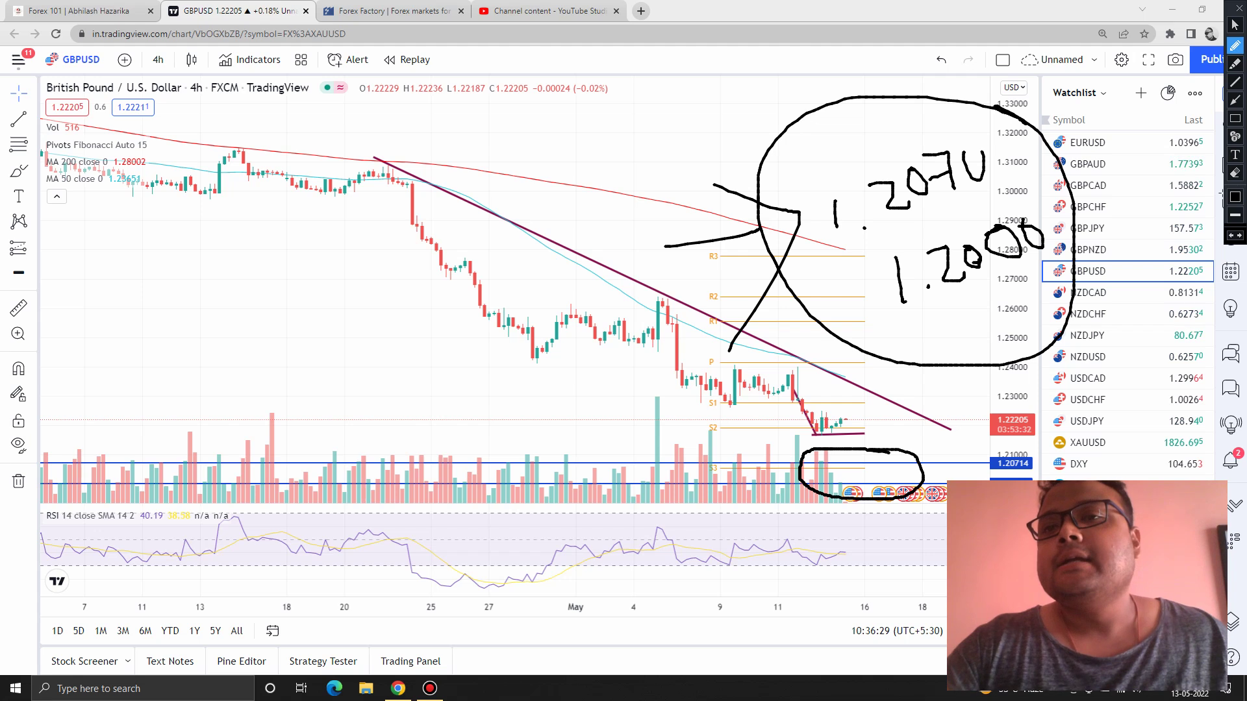
pyautogui.moveTo(966, 124)
pyautogui.mouseDown()
pyautogui.moveTo(851, 302)
pyautogui.moveTo(1119, 195)
pyautogui.moveTo(938, 118)
pyautogui.mouseUp()
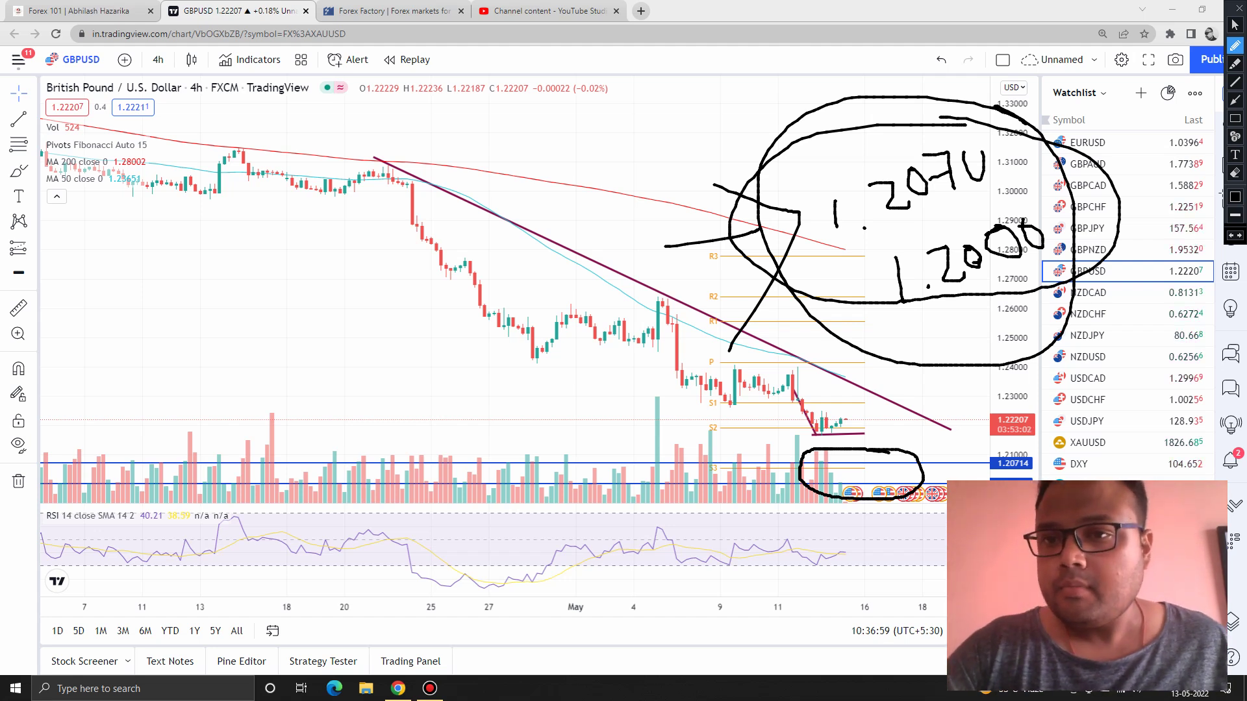
pyautogui.moveTo(1087, 90)
pyautogui.mouseDown()
pyautogui.moveTo(820, 85)
pyautogui.moveTo(1039, 368)
pyautogui.moveTo(957, 38)
pyautogui.mouseUp()
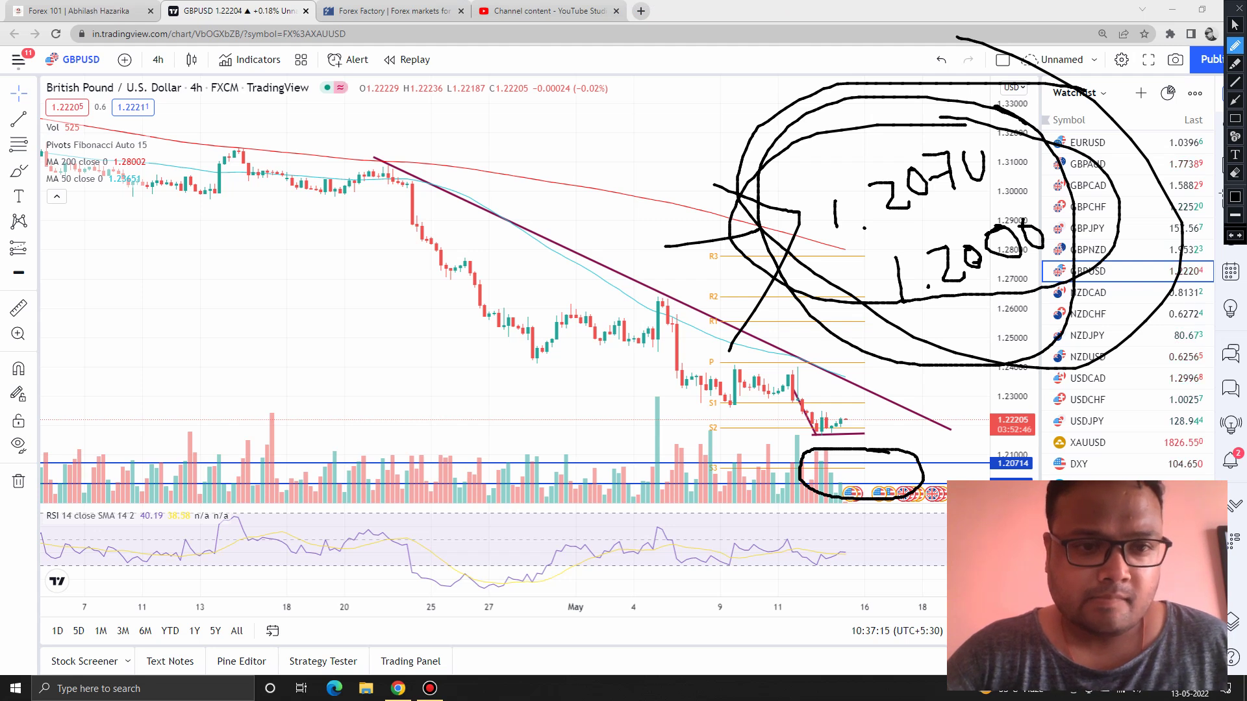
pyautogui.press('Escape')
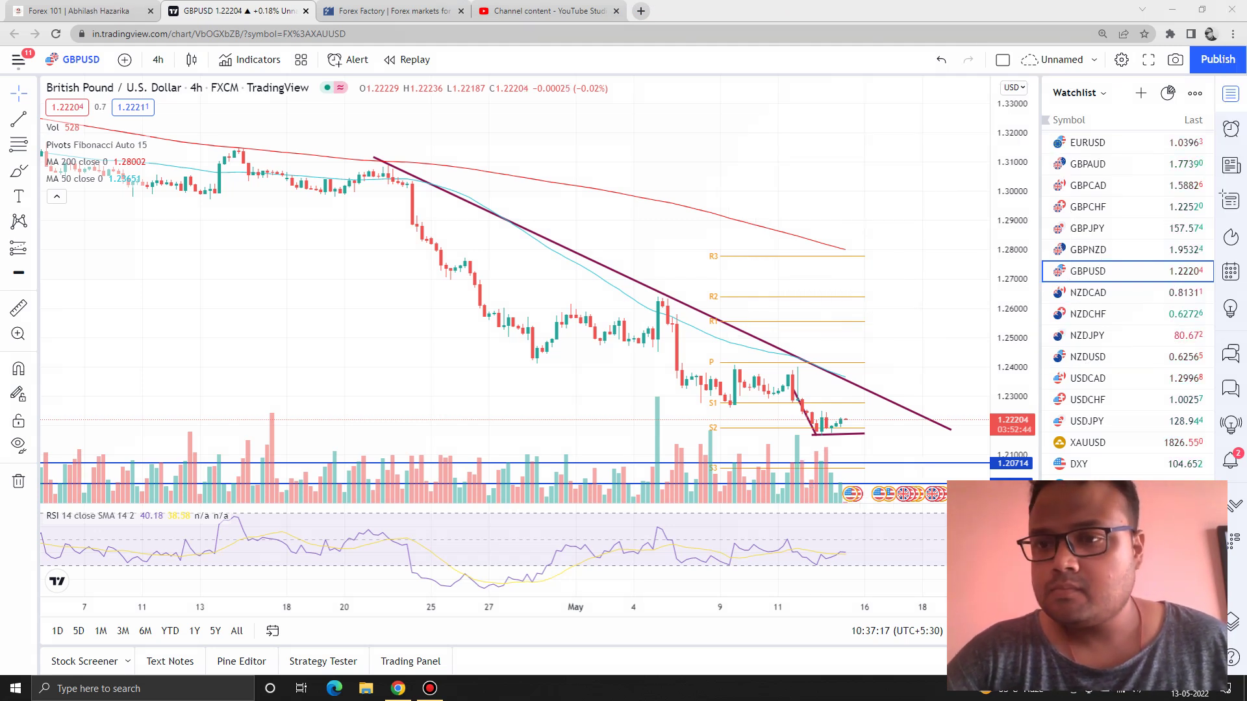
# - Switch the GBPUSD chart to the 1-week timeframe
pyautogui.scroll(-1, 700, 309)
pyautogui.scroll(-3, 700, 309)
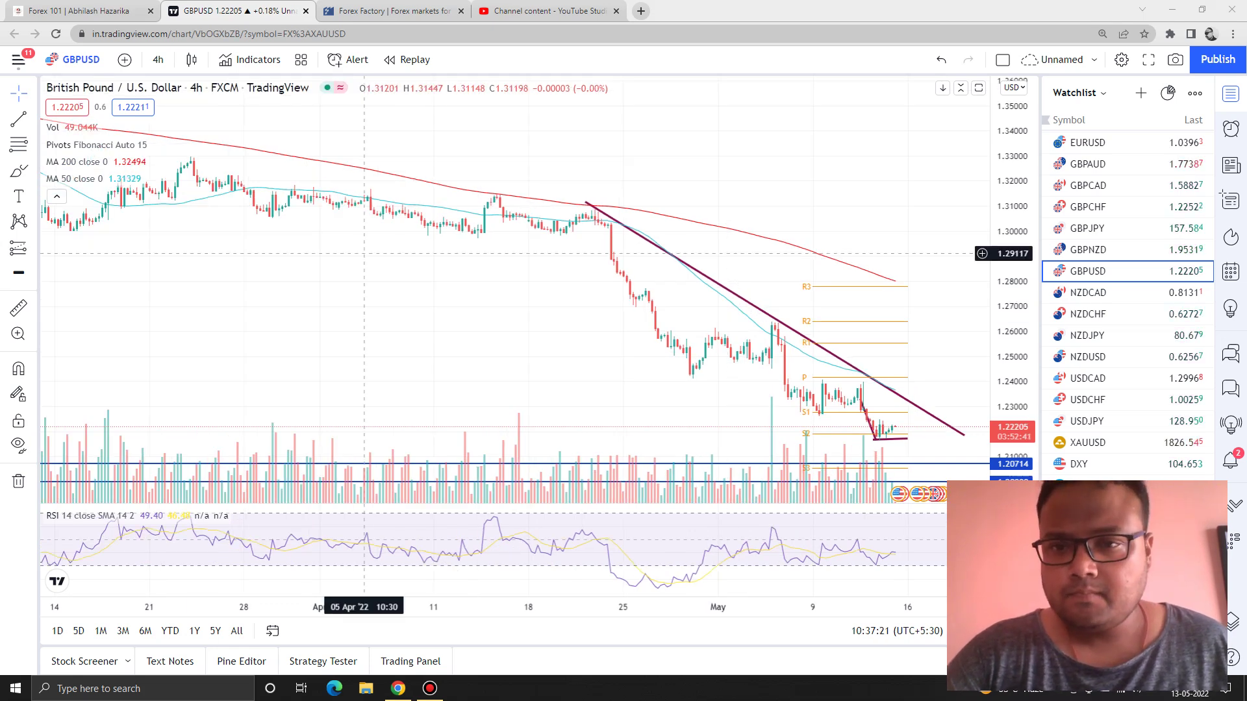
pyautogui.scroll(4, 365, 97)
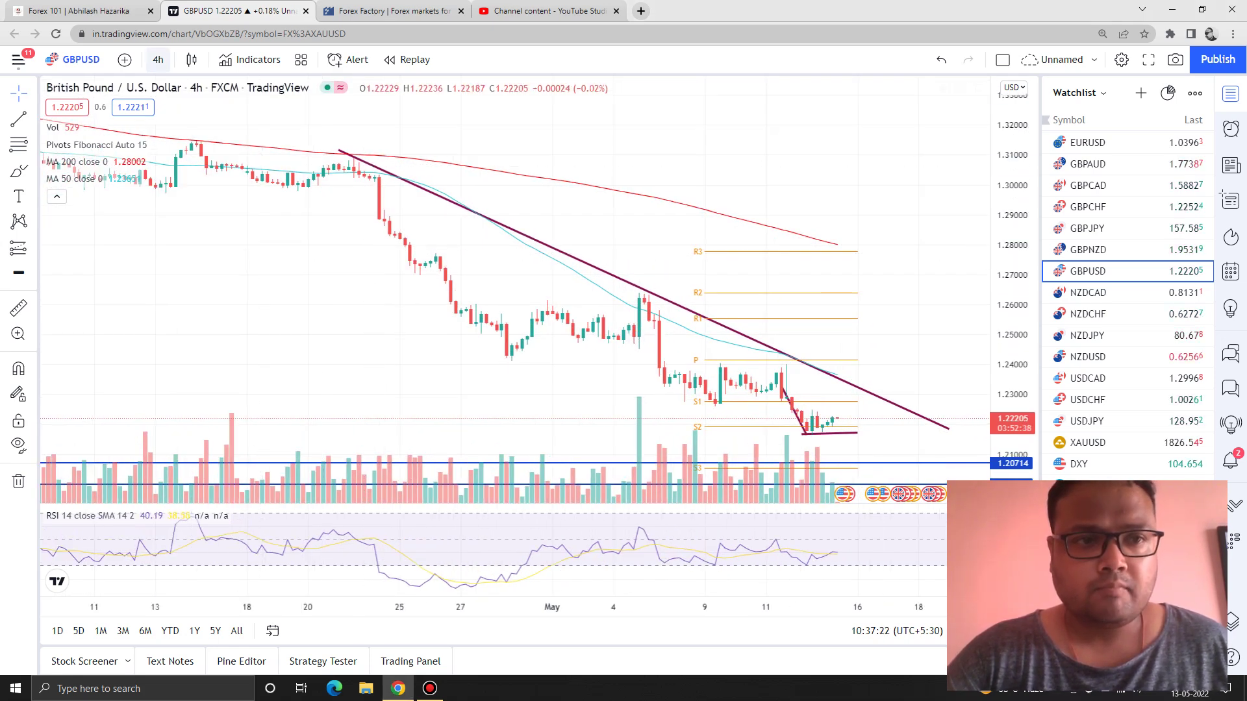
pyautogui.click(157, 59)
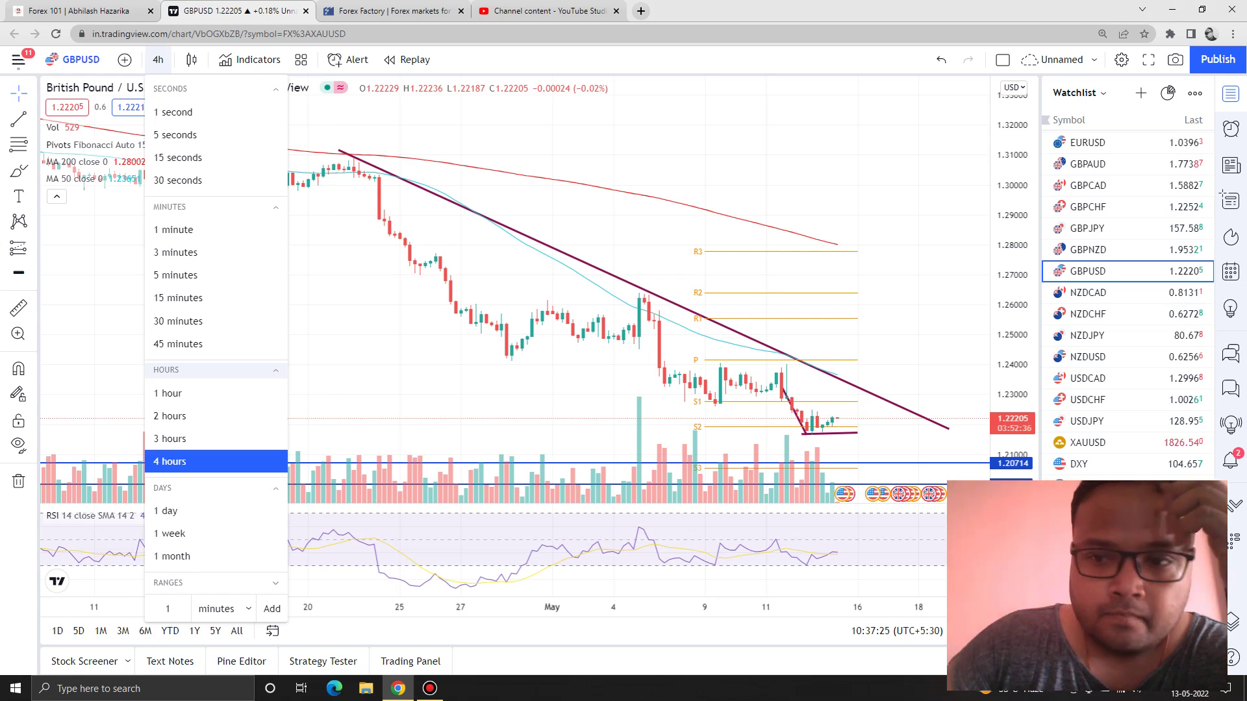
pyautogui.click(194, 533)
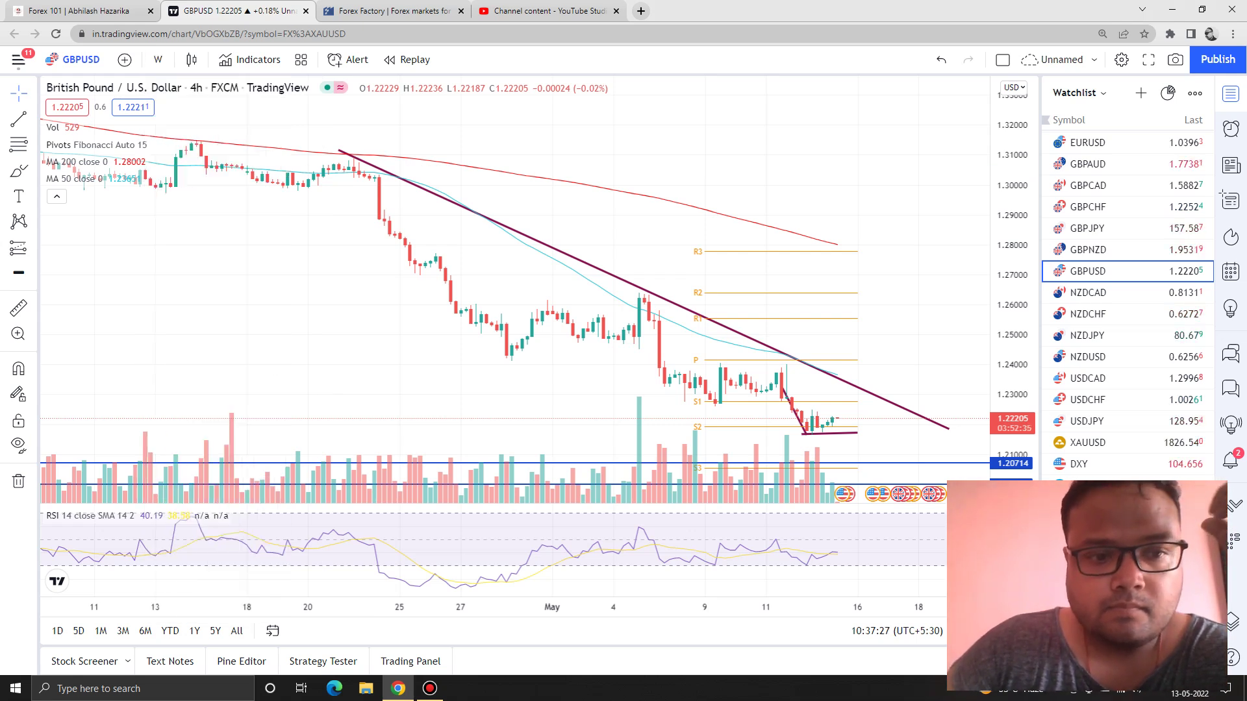